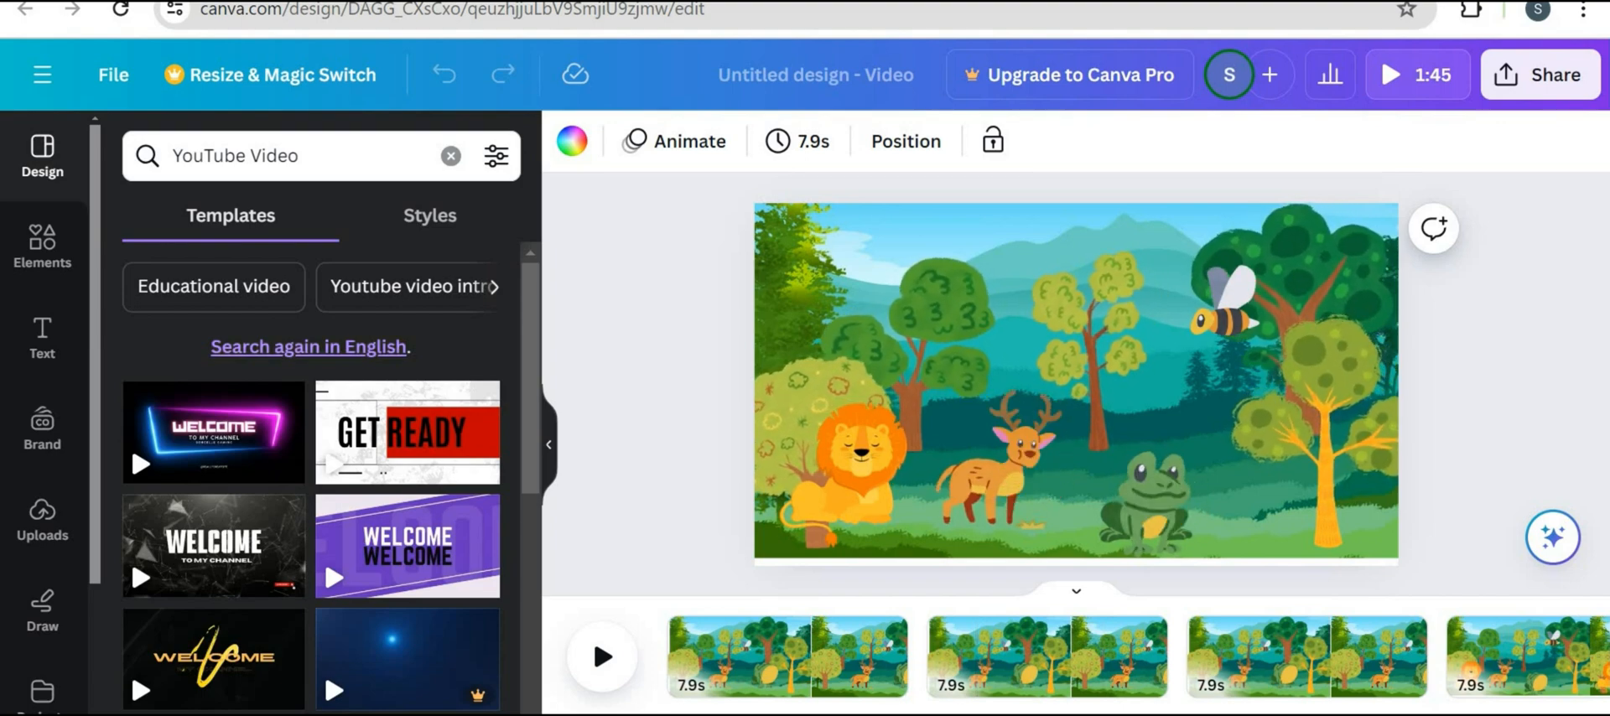
Browse the Elements panel and scroll through the video's timeline pages
click(42, 246)
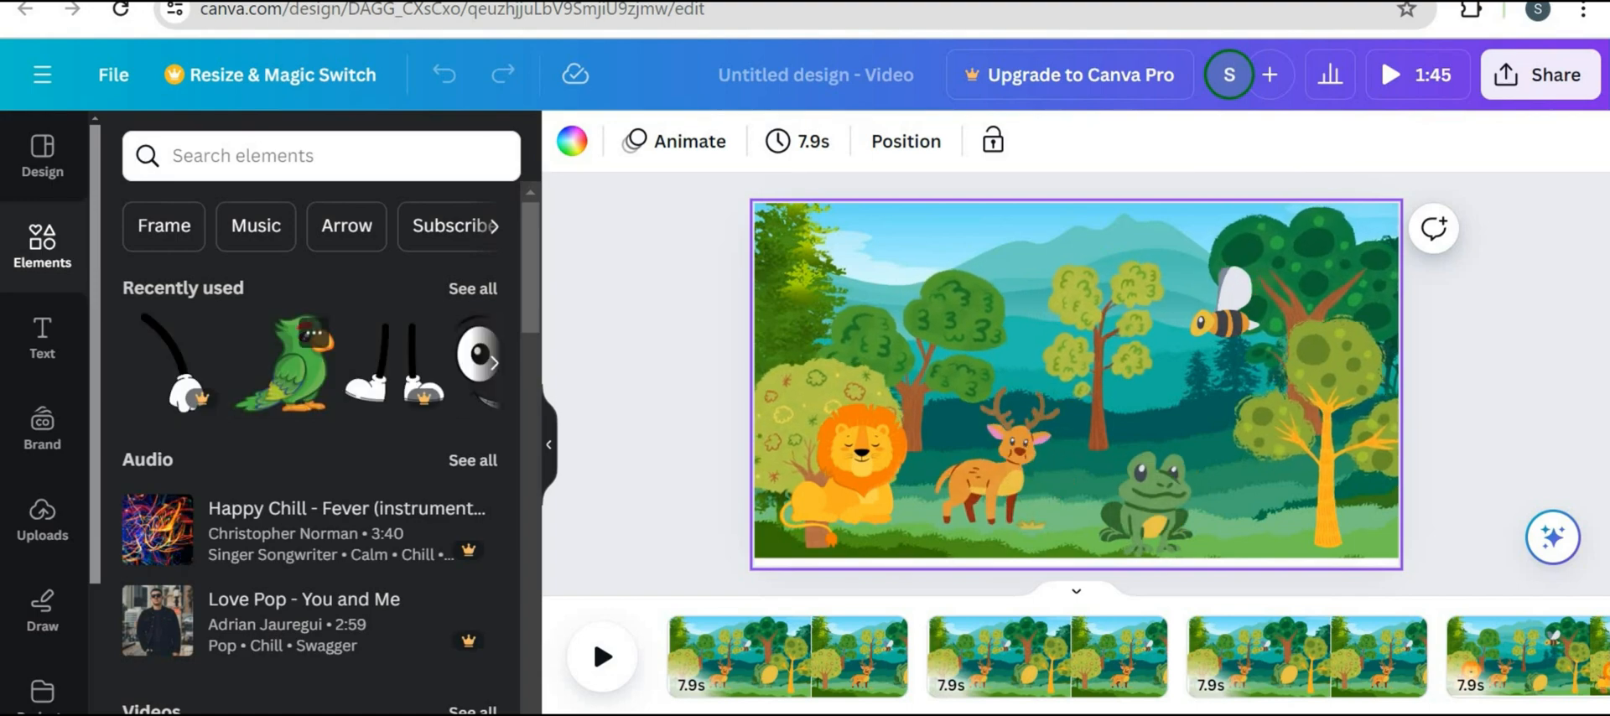
scroll(319, 419, down, 3)
scroll(318, 419, down, 8)
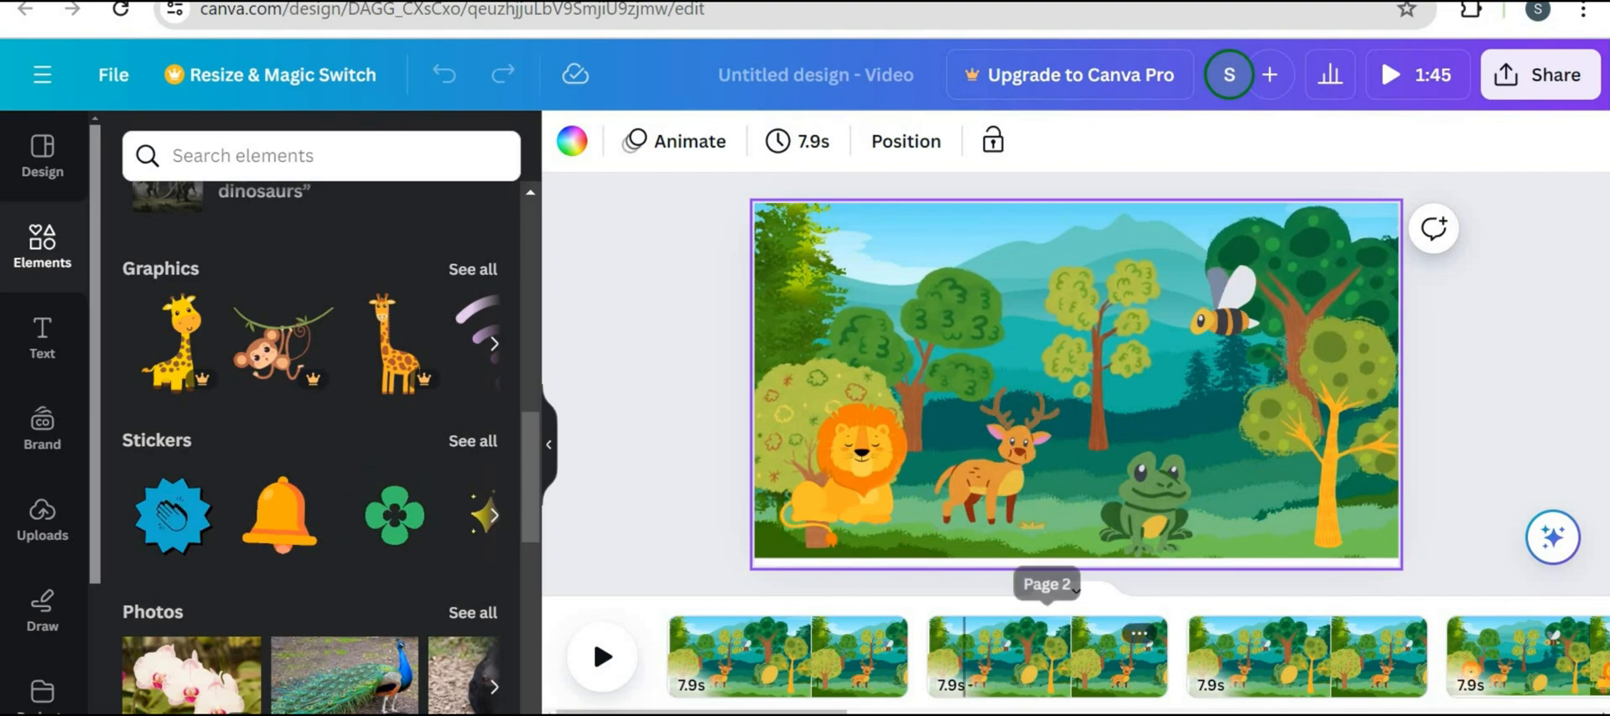
scroll(1006, 678, right, 2)
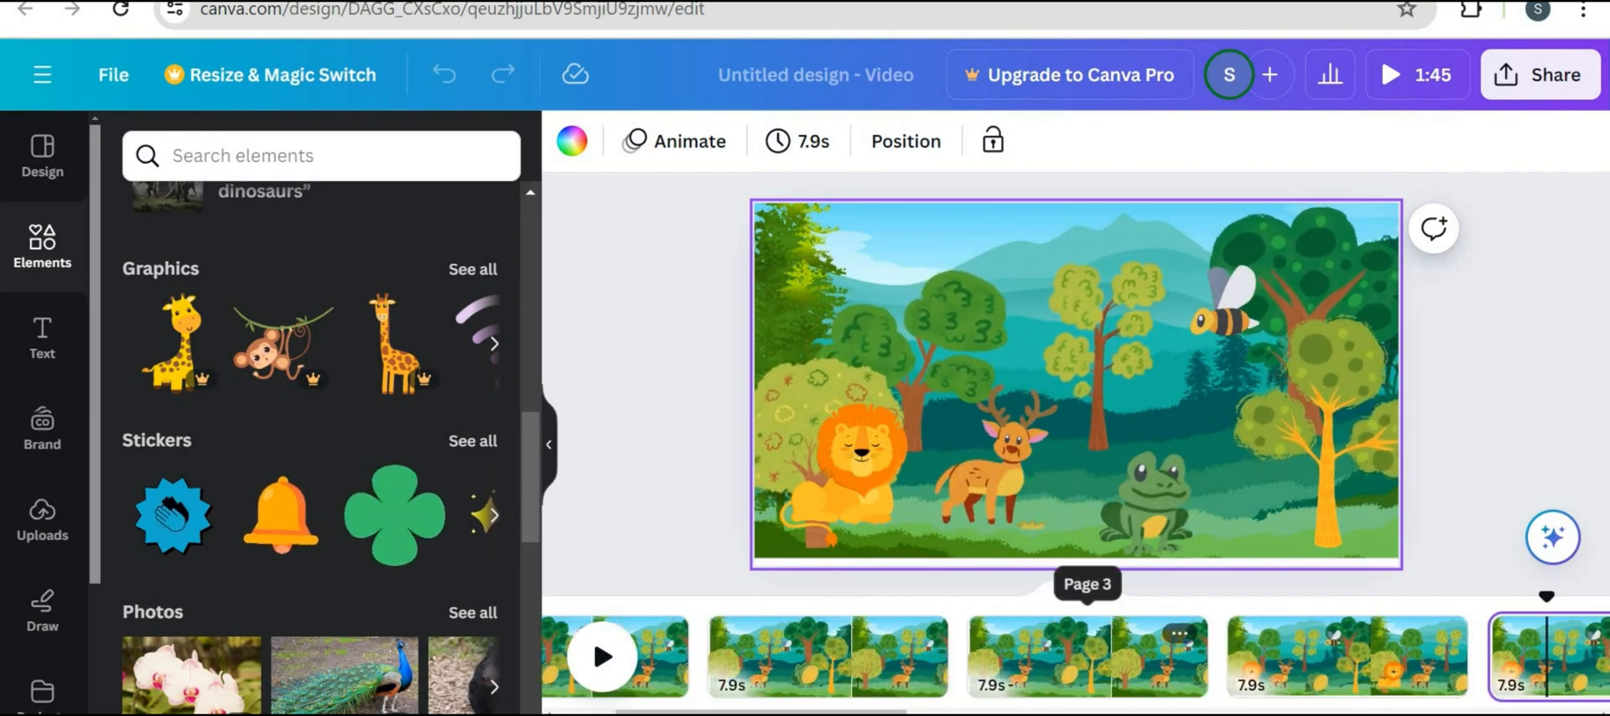
scroll(1115, 654, right, 2)
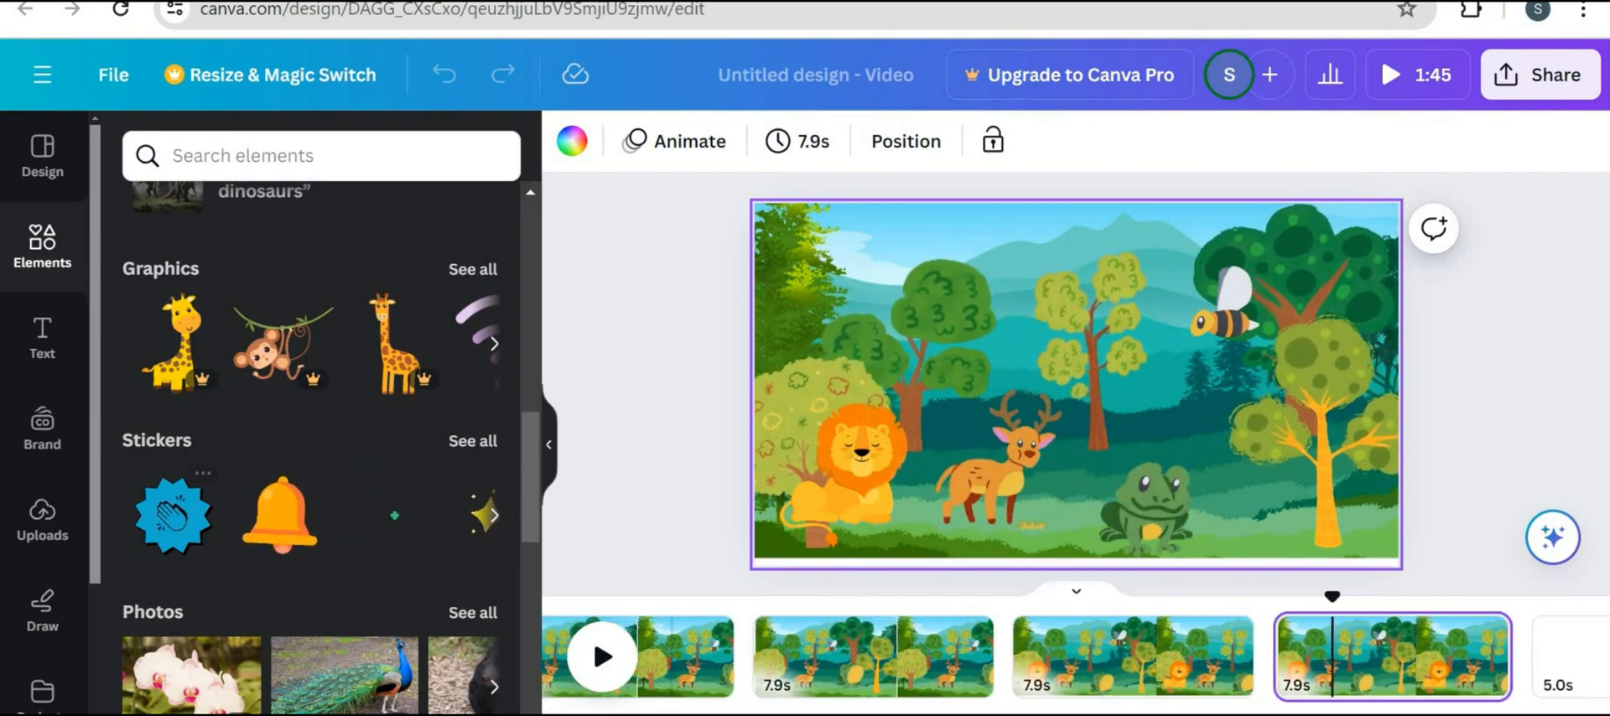
scroll(321, 444, up, 6)
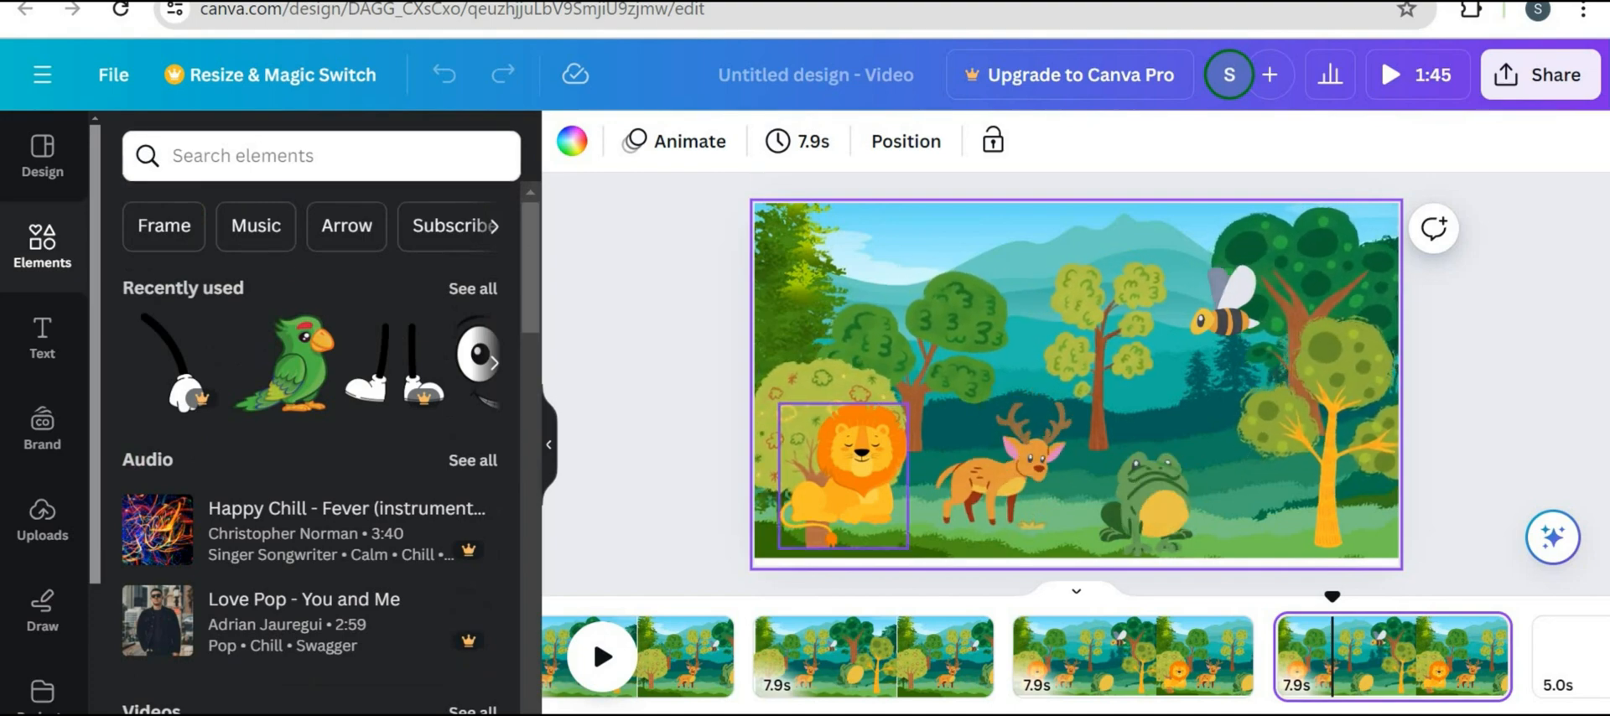
click(853, 484)
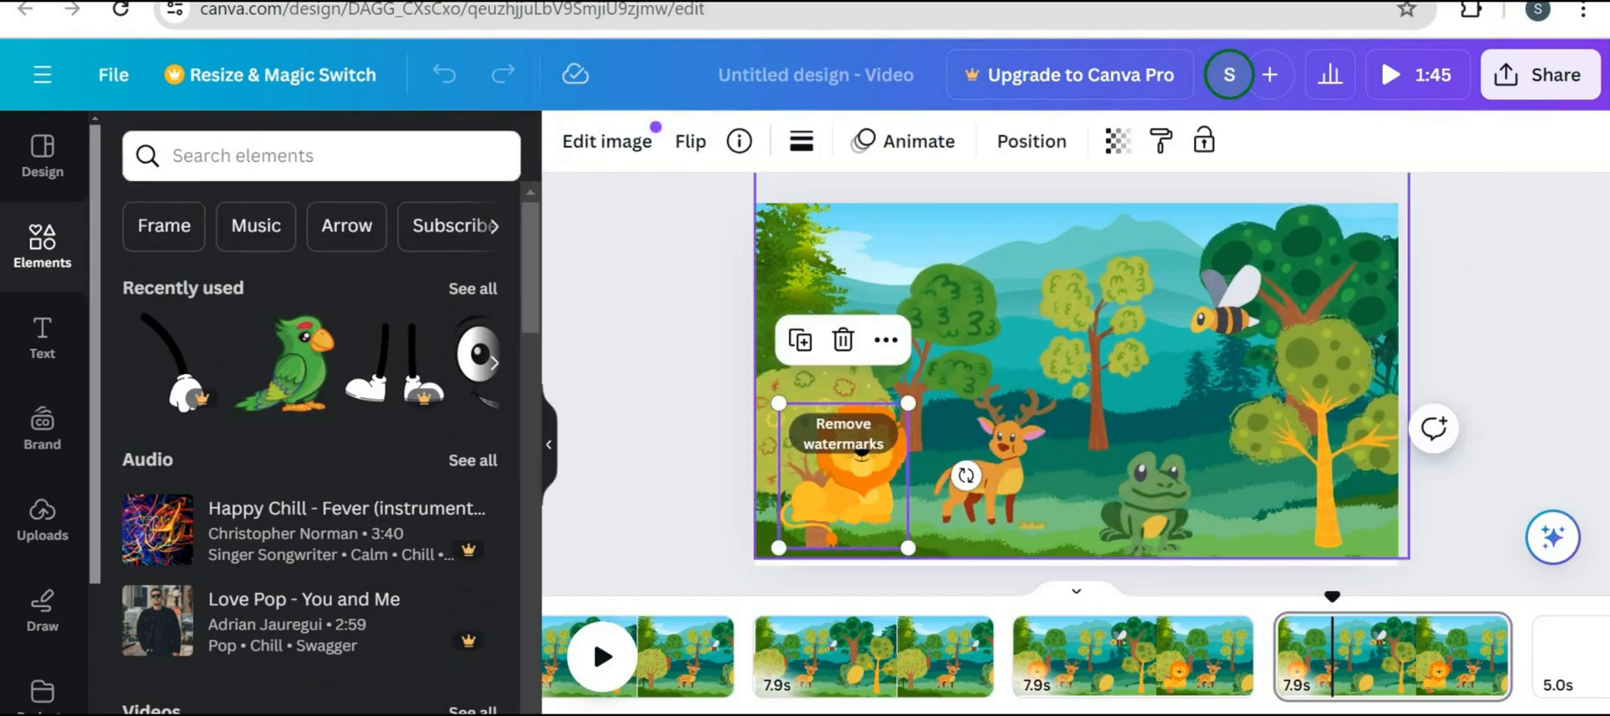
click(885, 339)
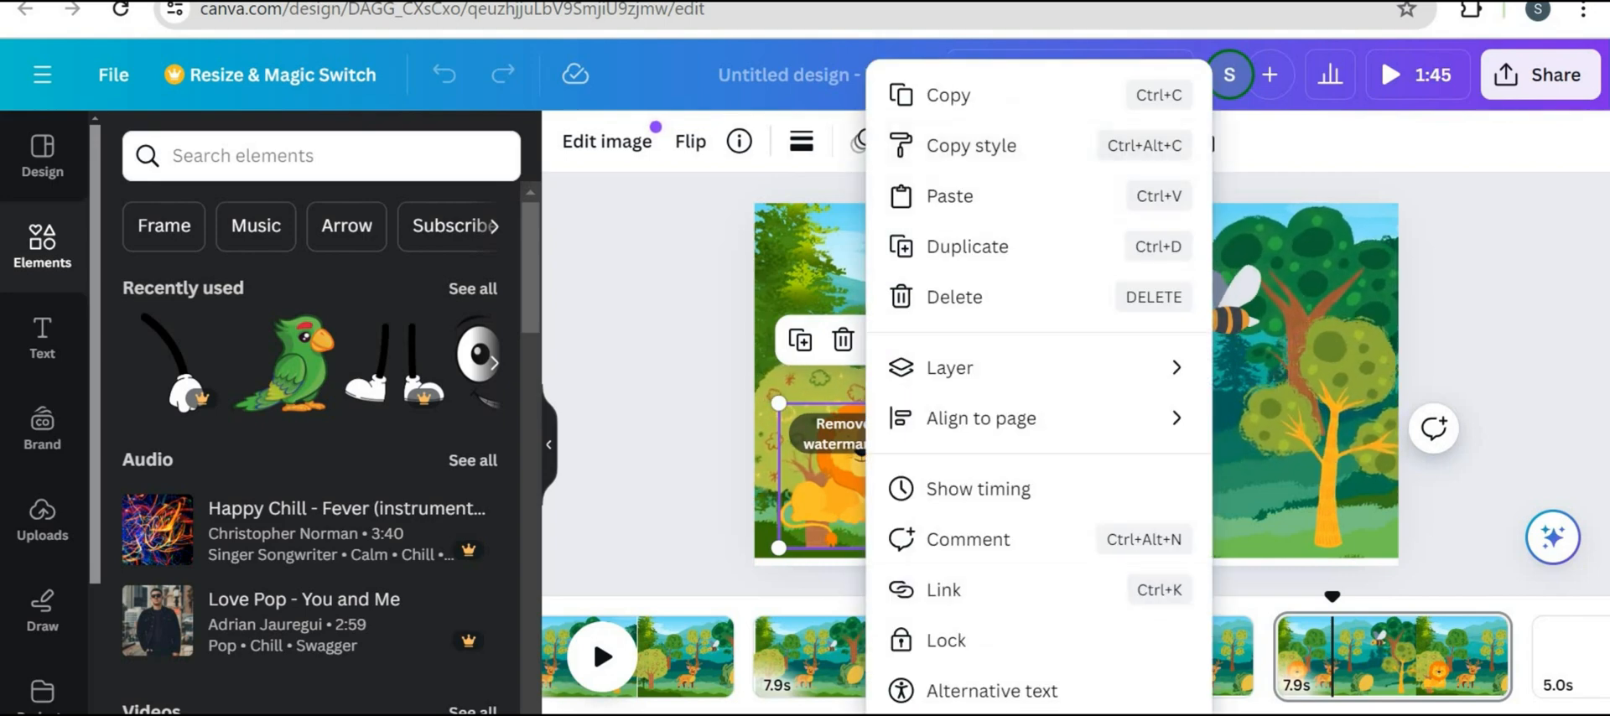
click(1475, 486)
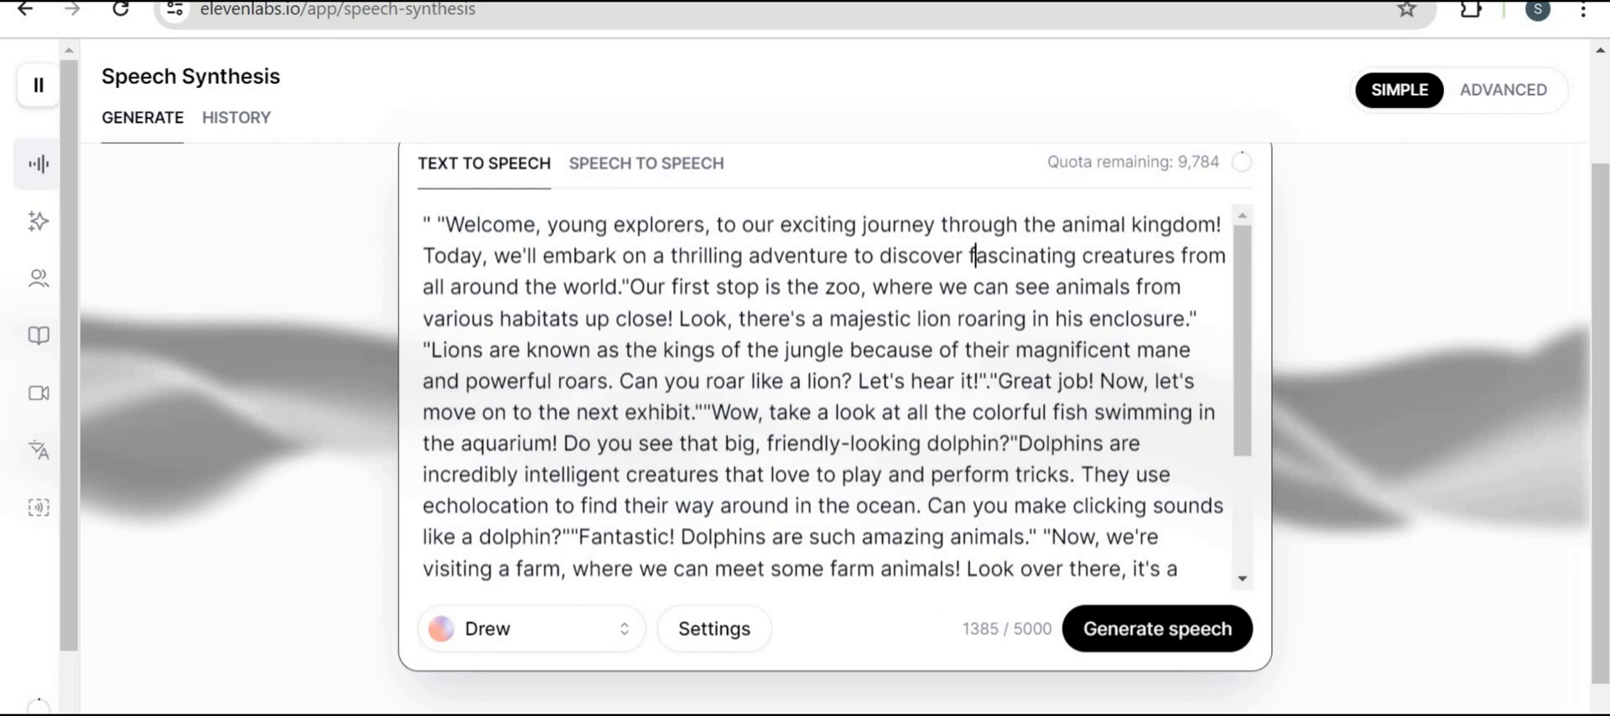
Read through the narration script and preview the Charlotte and Drew voices
scroll(973, 254, down, 3)
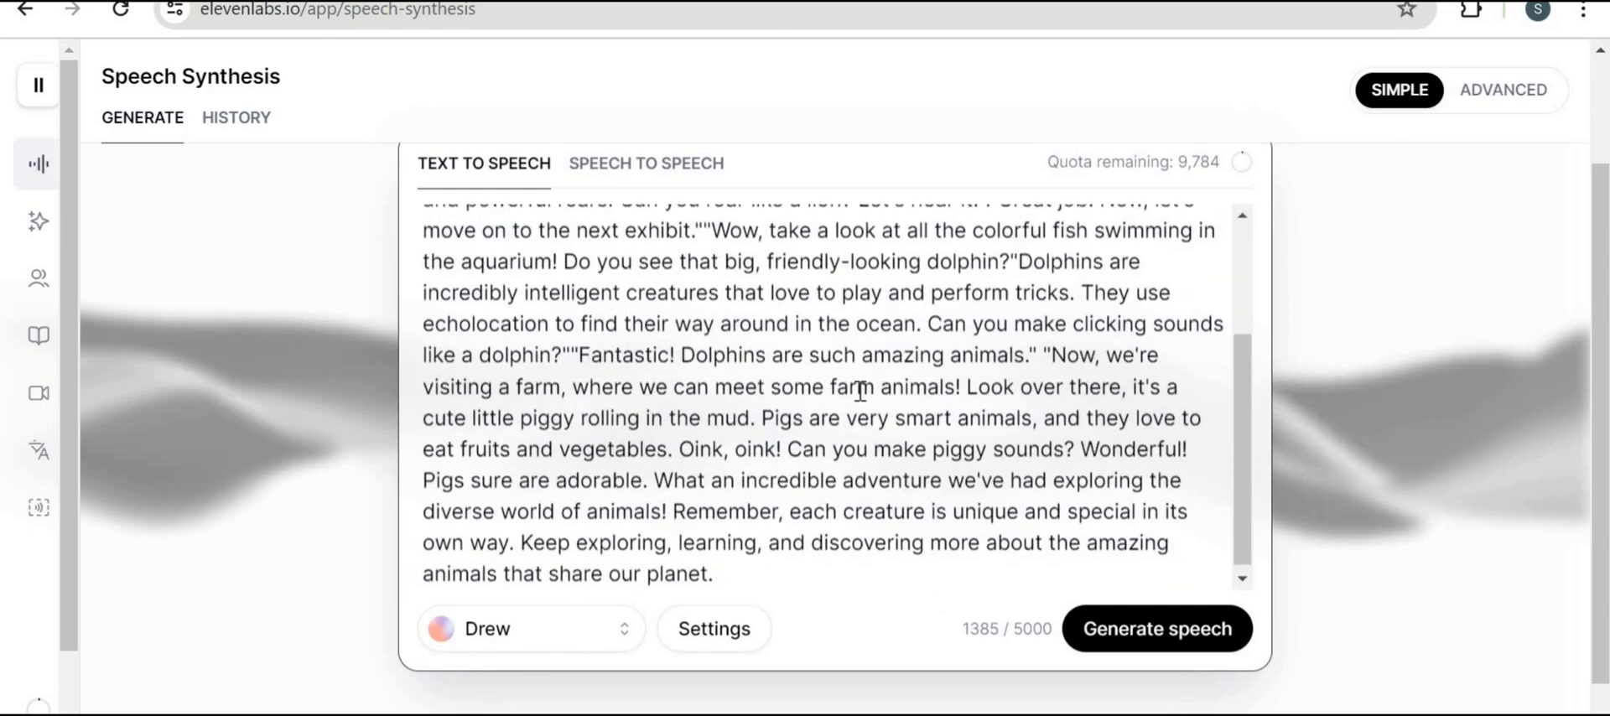
scroll(863, 390, up, 3)
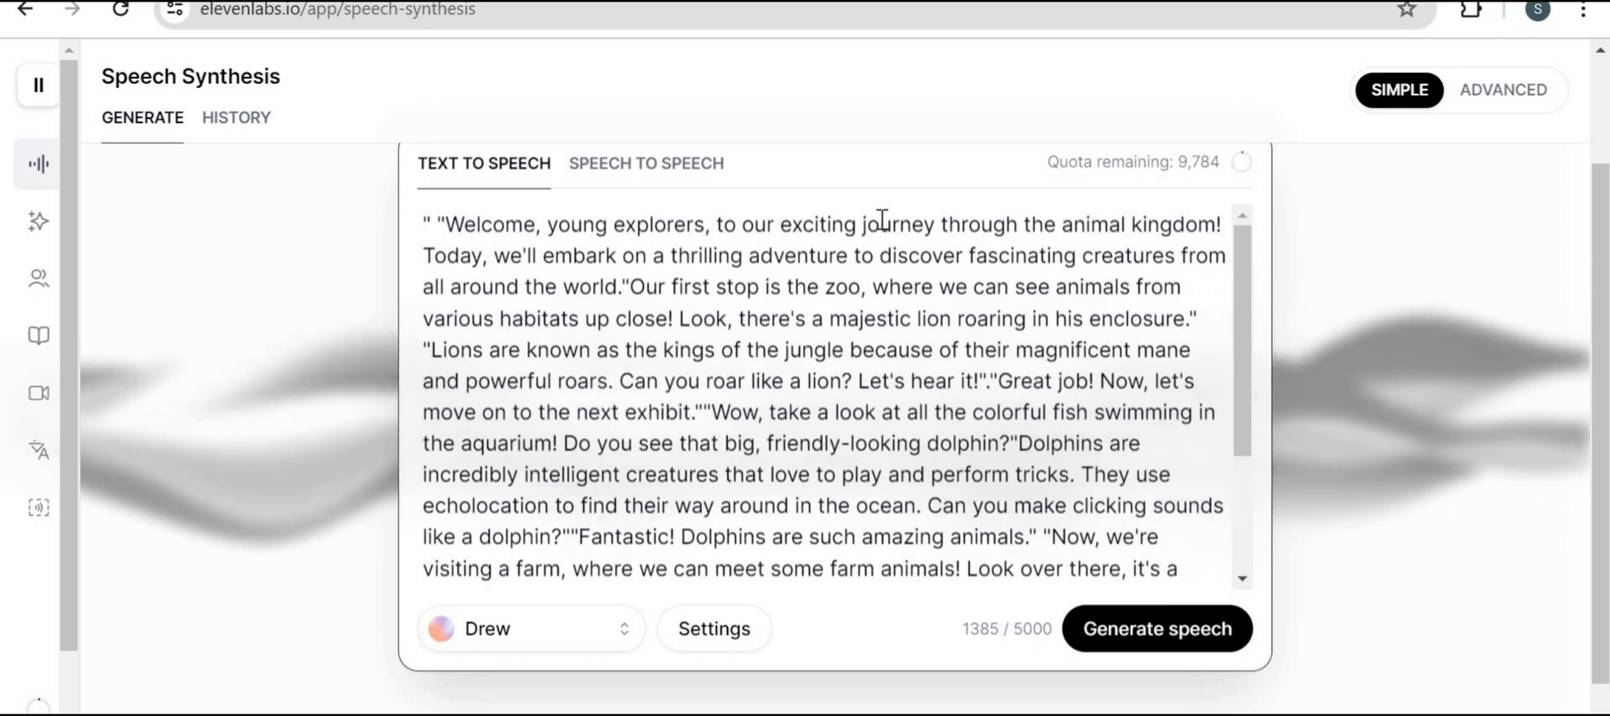
click(507, 650)
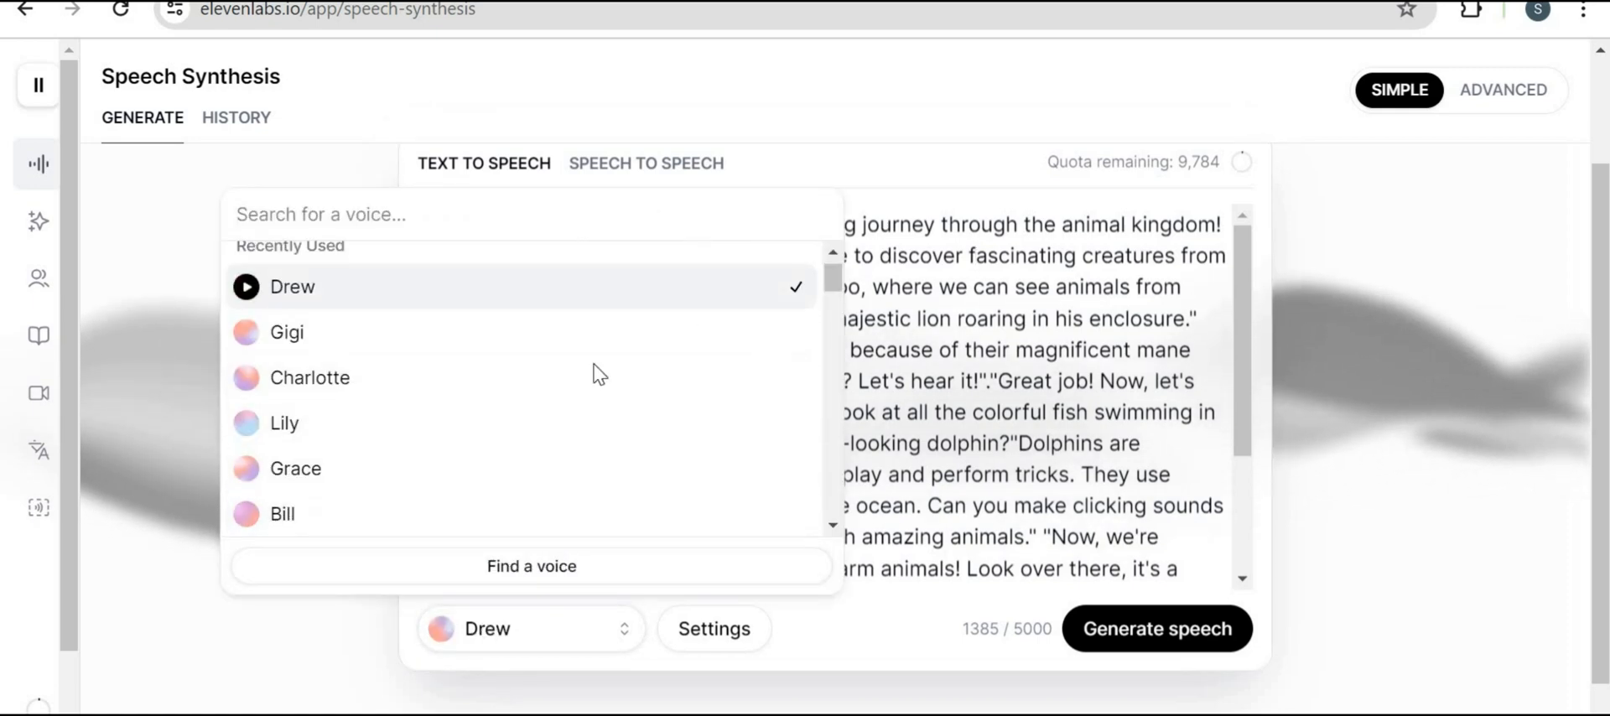
click(246, 382)
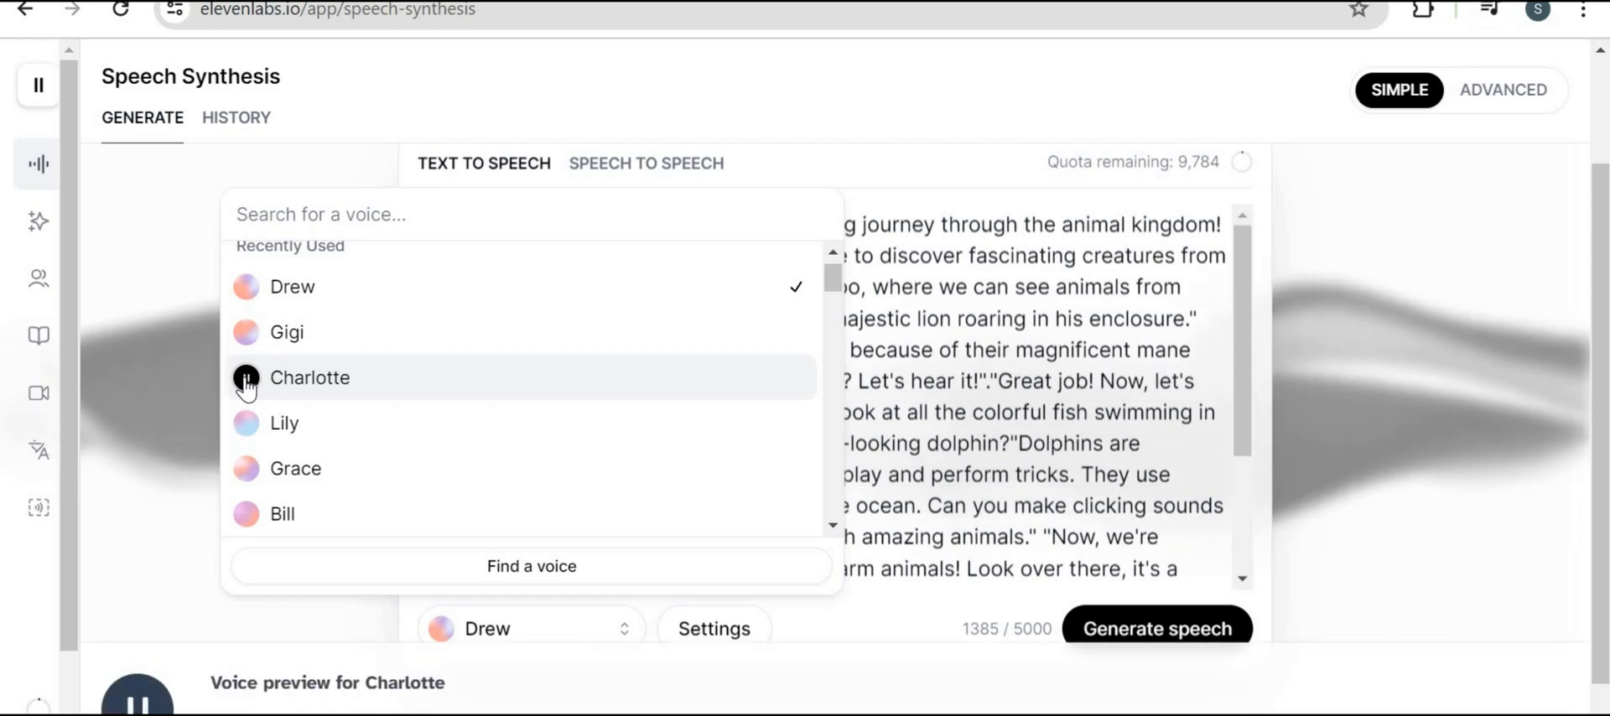
click(246, 287)
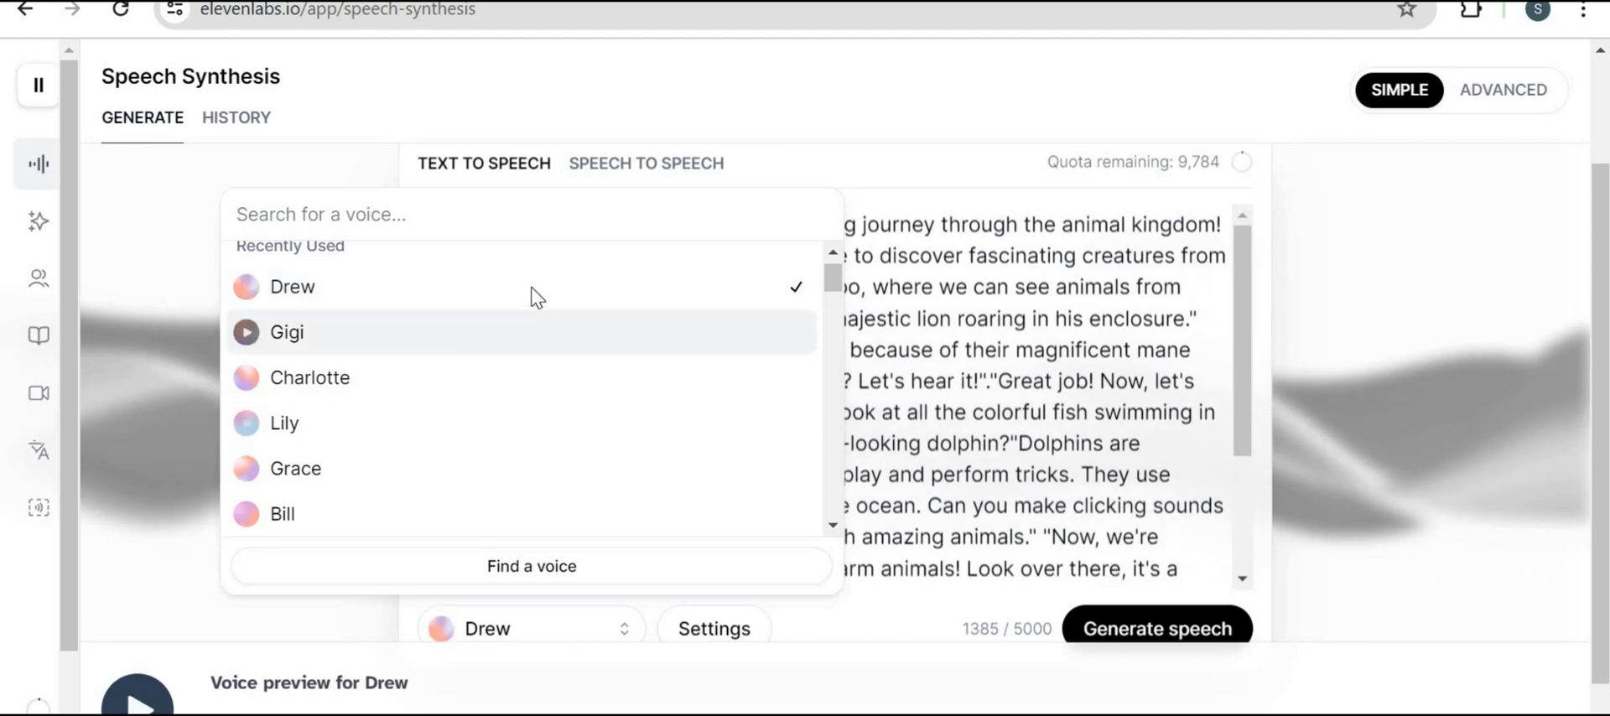
click(1018, 628)
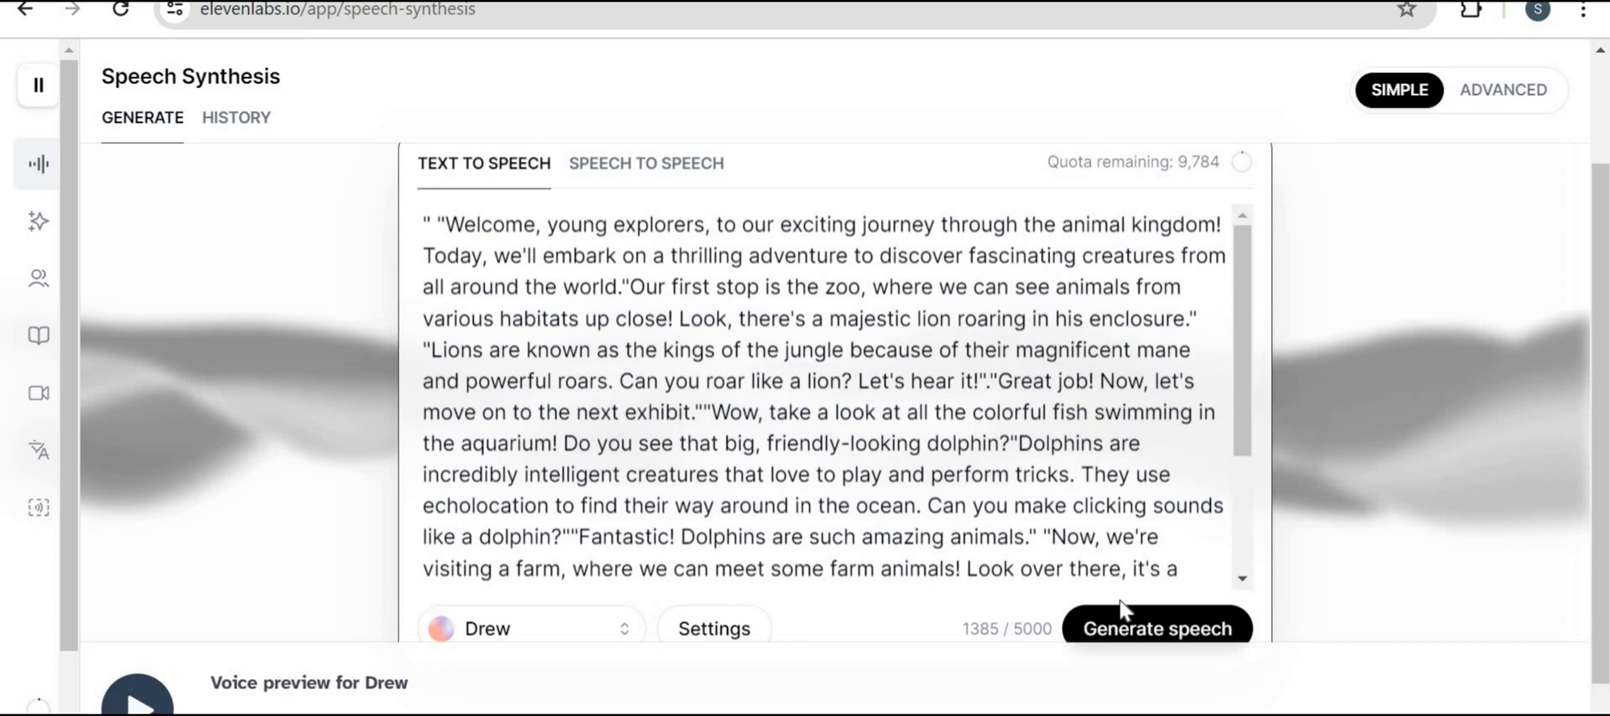
Generate speech from the narration script with the Drew voice
scroll(1119, 600, down, 1)
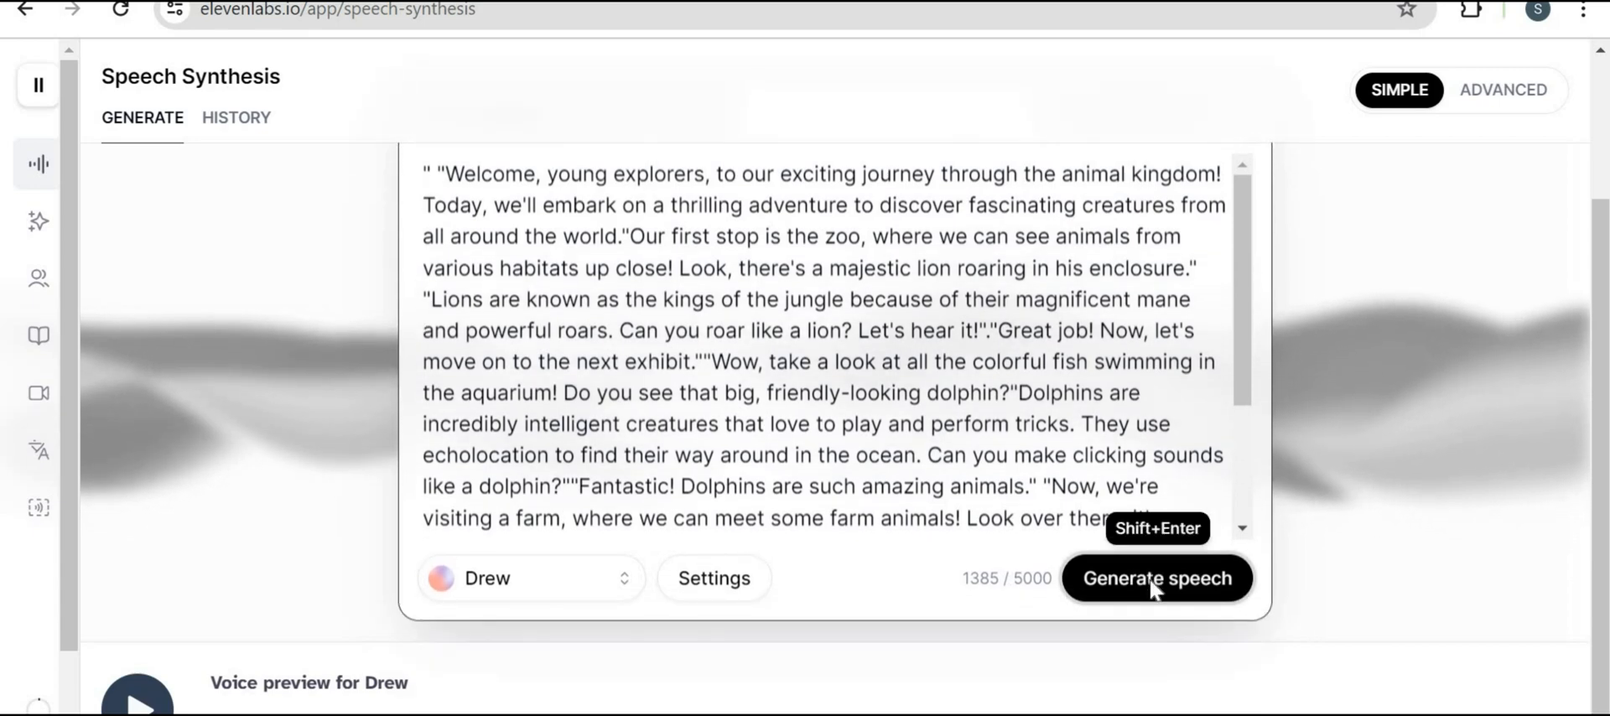
click(1149, 580)
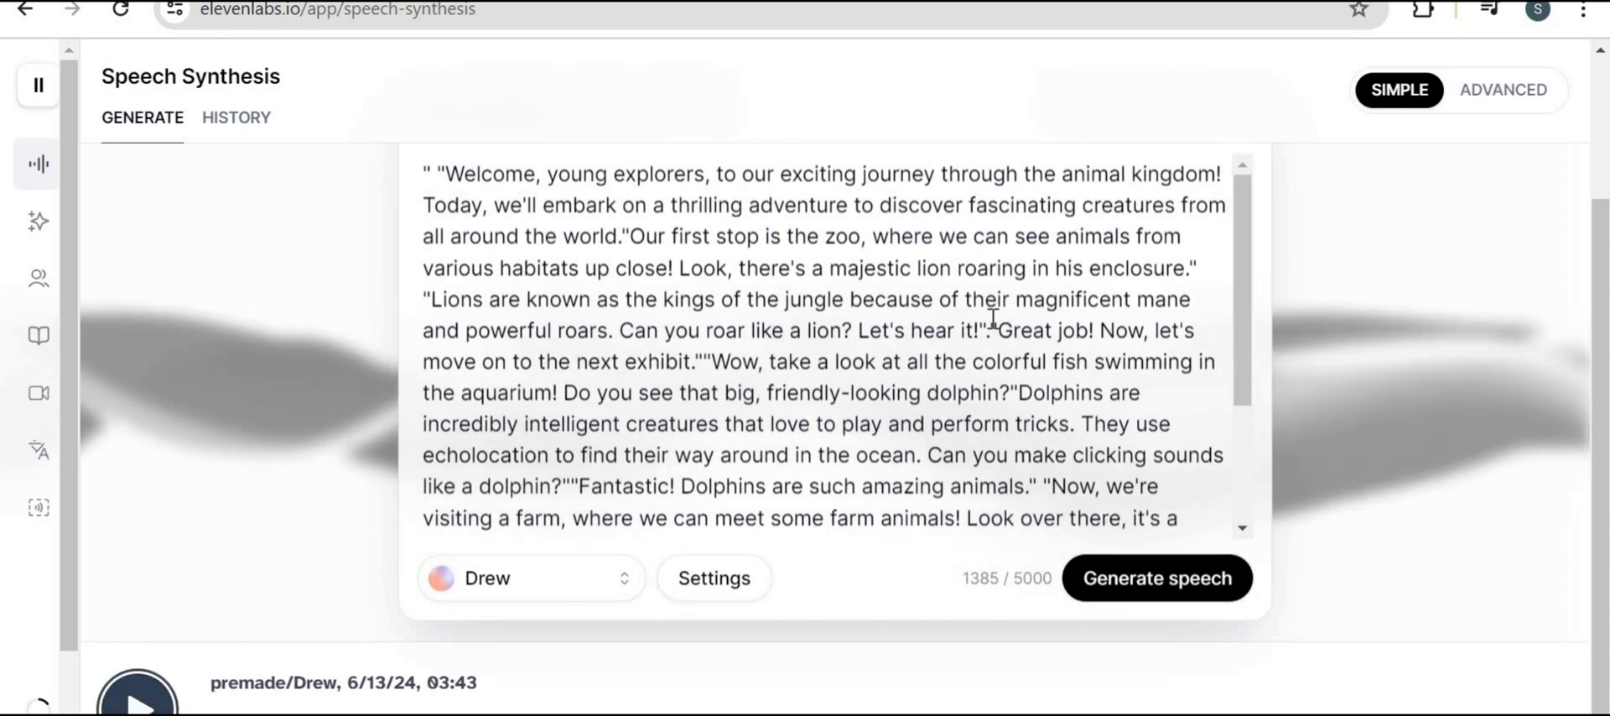
scroll(993, 318, down, 3)
scroll(945, 319, up, 3)
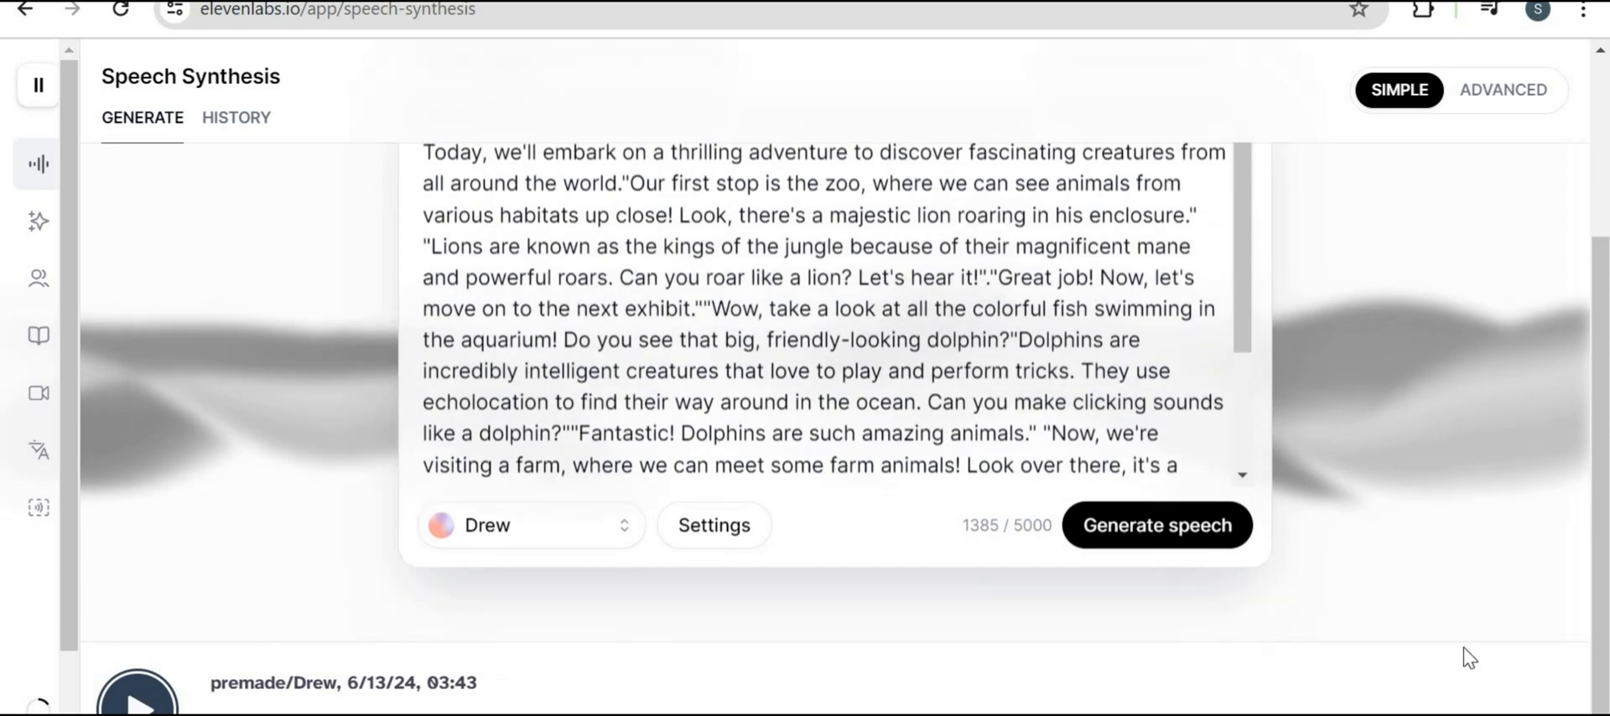
scroll(1469, 658, up, 3)
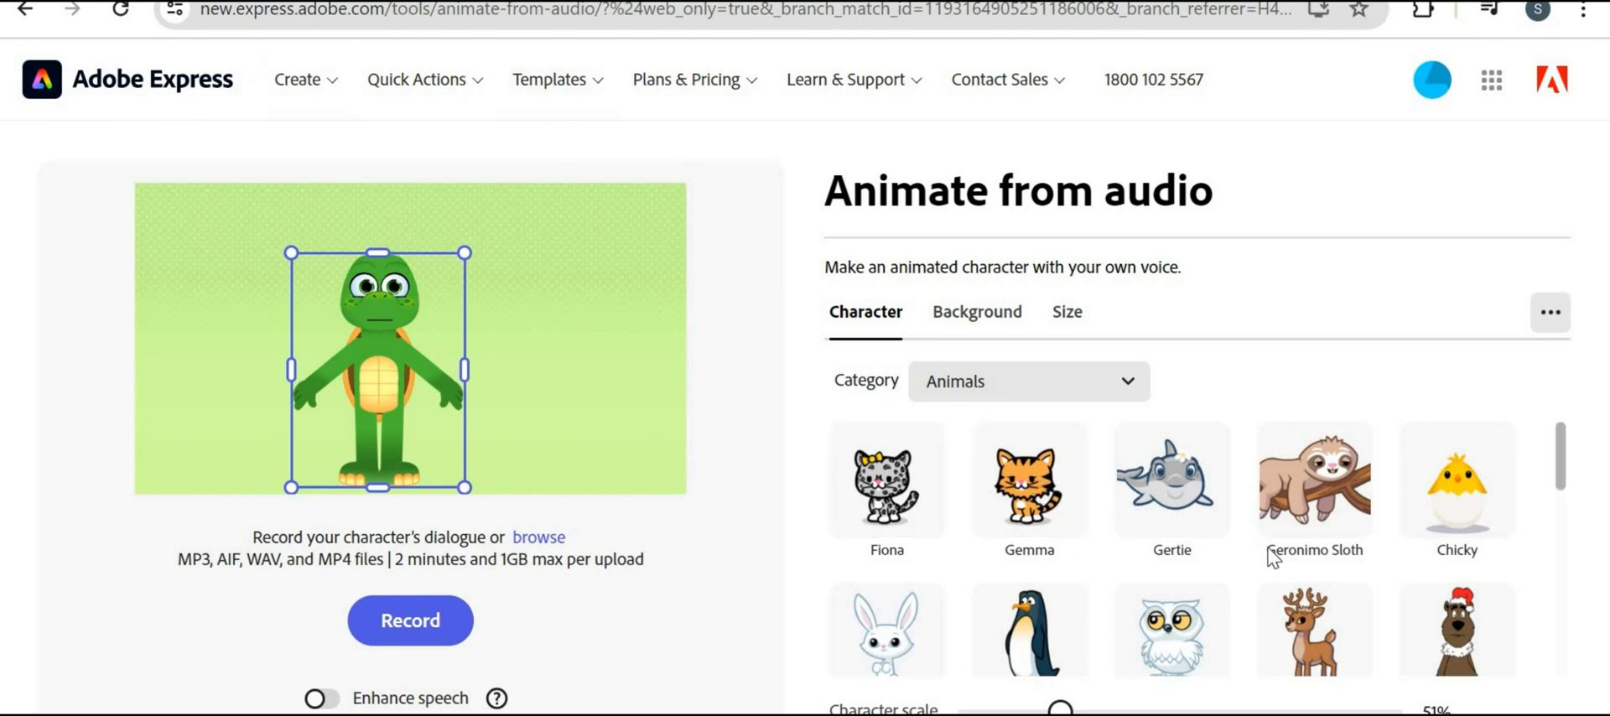
Upload the ElevenLabs Gigi audio file from Downloads to animate the Zippy animal character
scroll(1273, 558, down, 2)
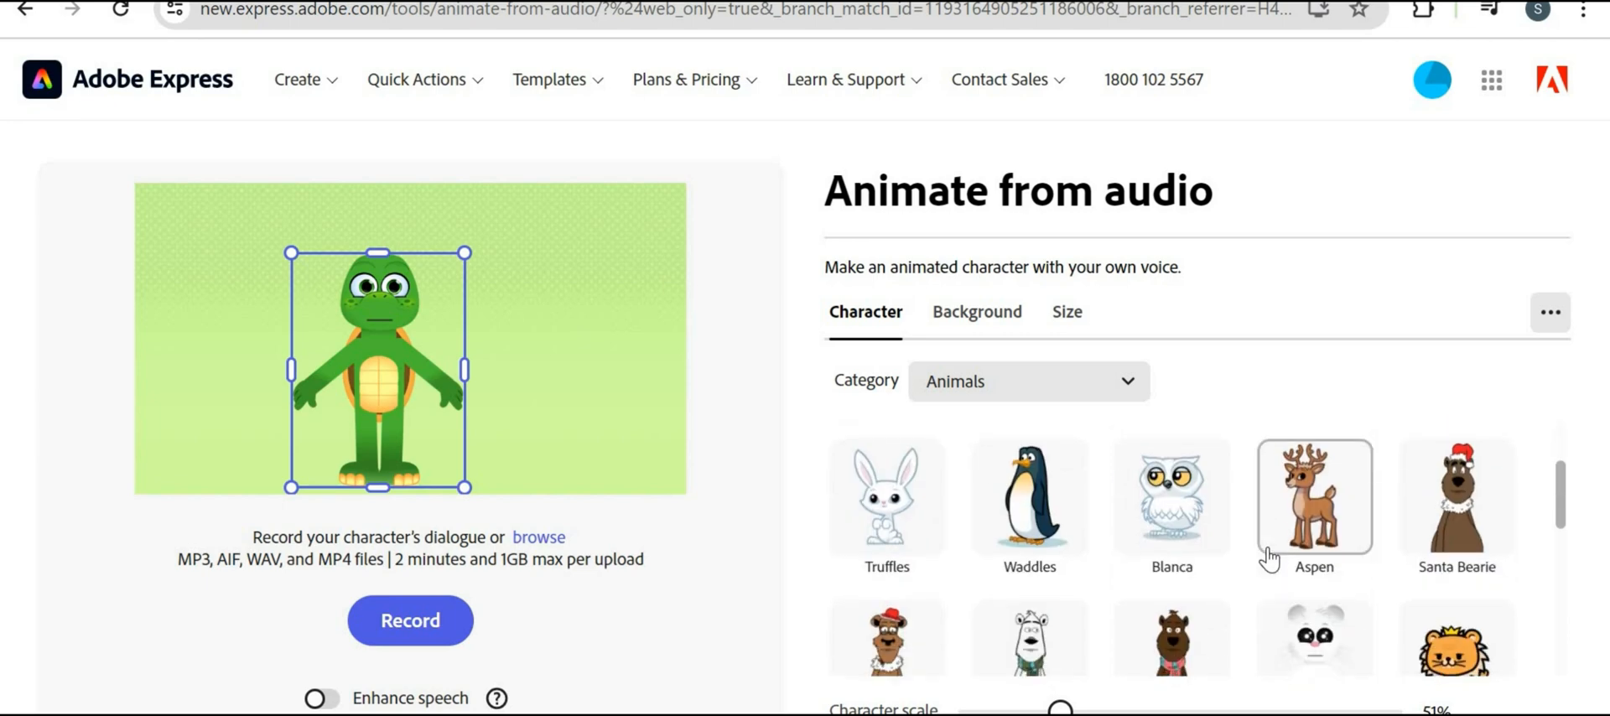
scroll(1270, 559, down, 5)
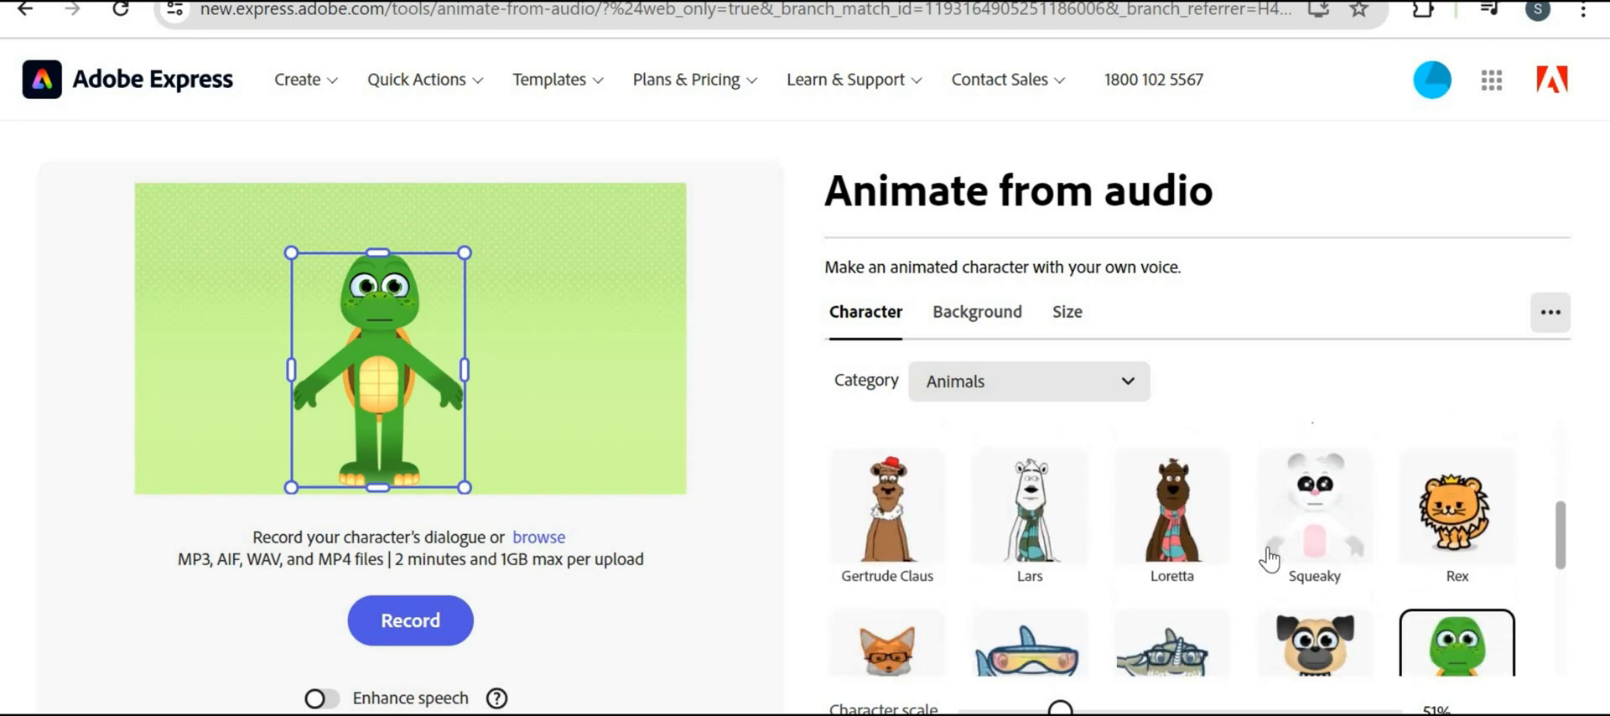
scroll(1269, 559, up, 2)
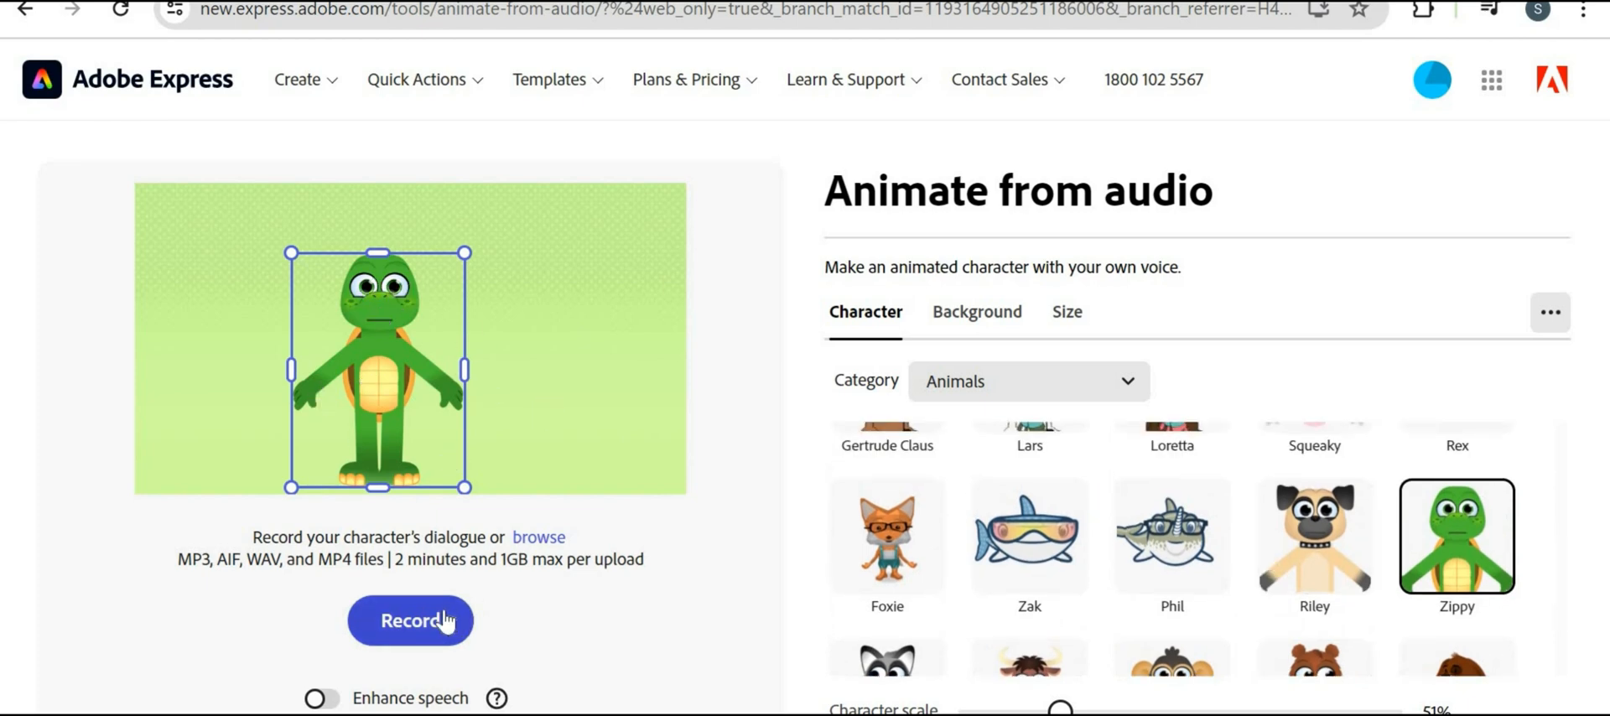
click(405, 636)
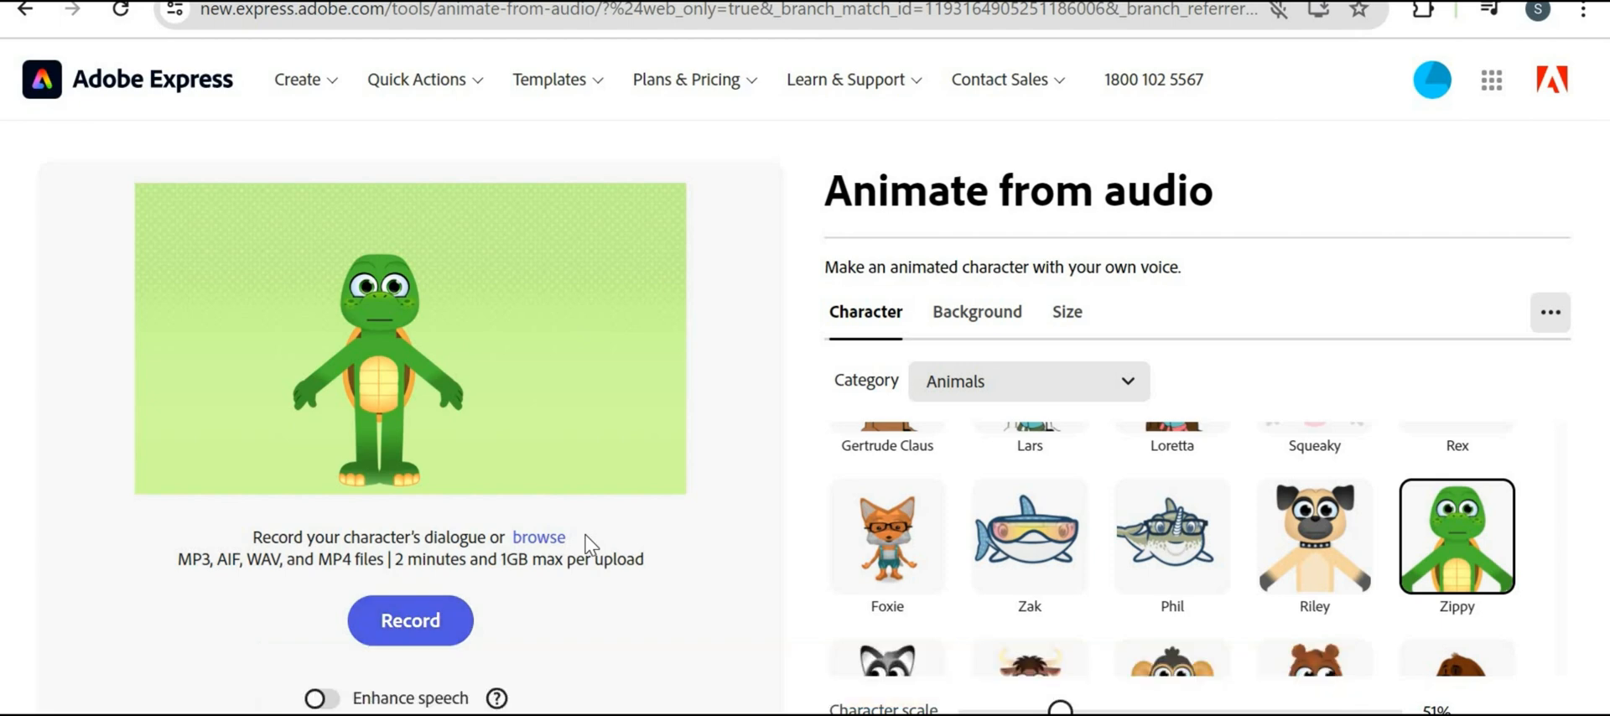
click(323, 698)
click(541, 537)
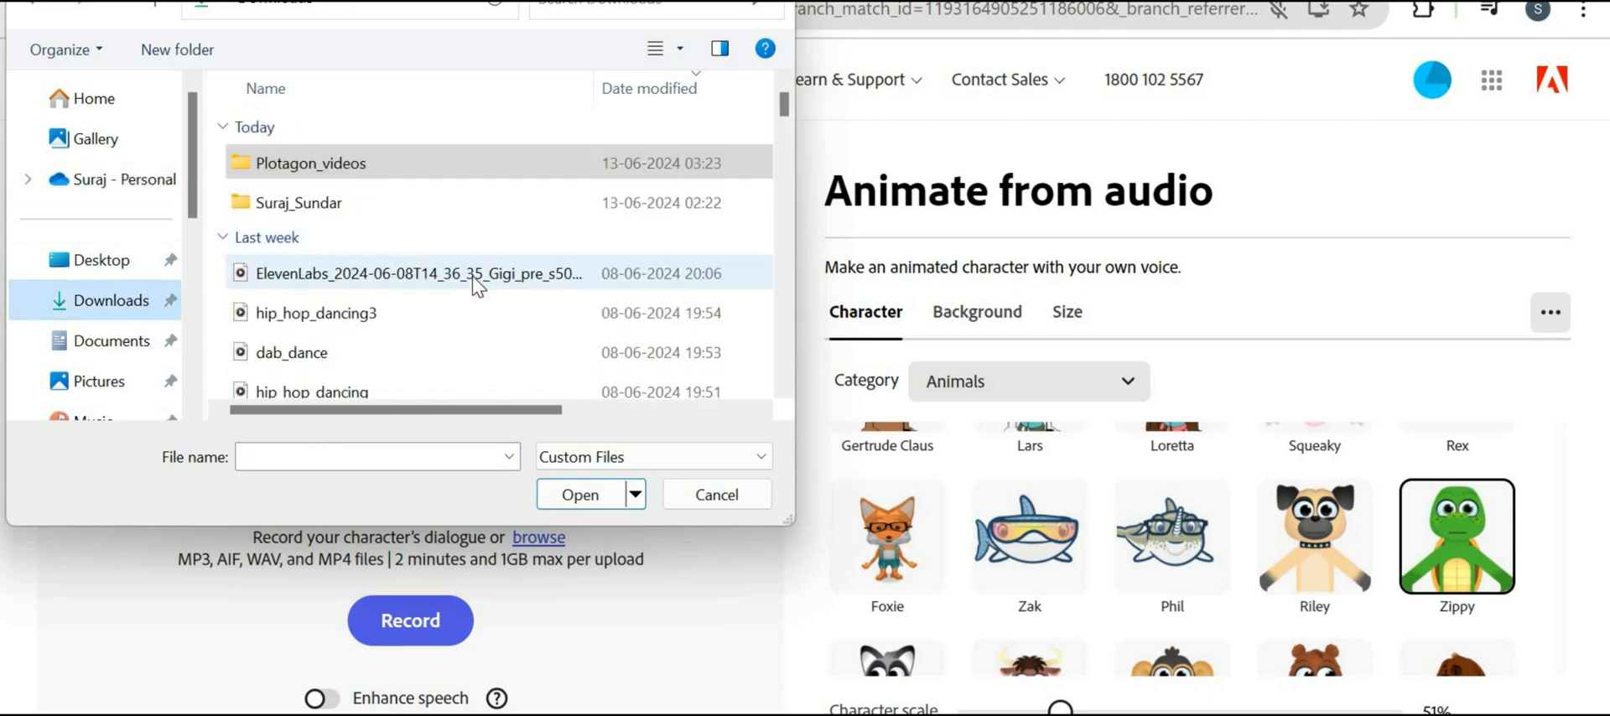
click(478, 285)
click(615, 501)
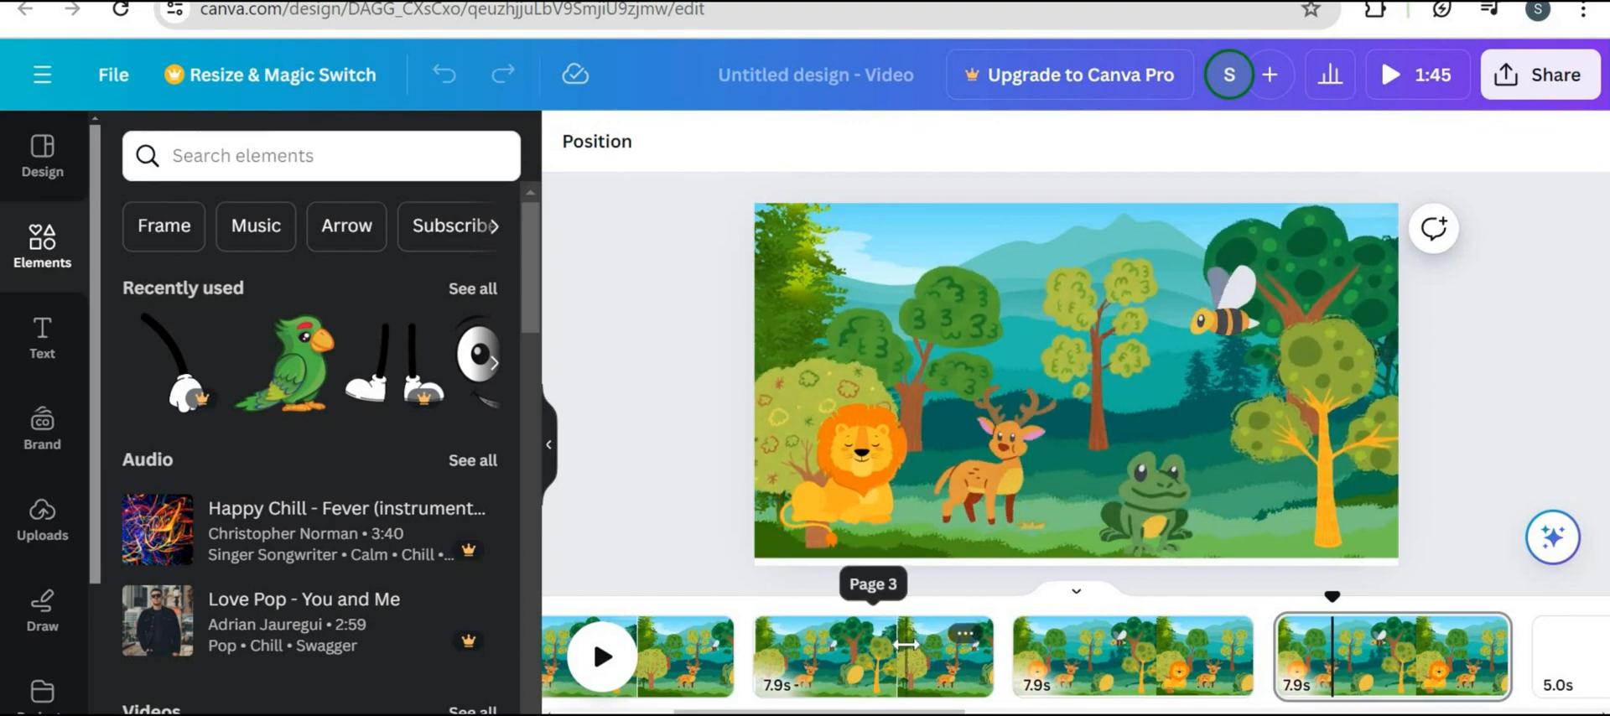
scroll(905, 646, left, 3)
scroll(906, 645, right, 10)
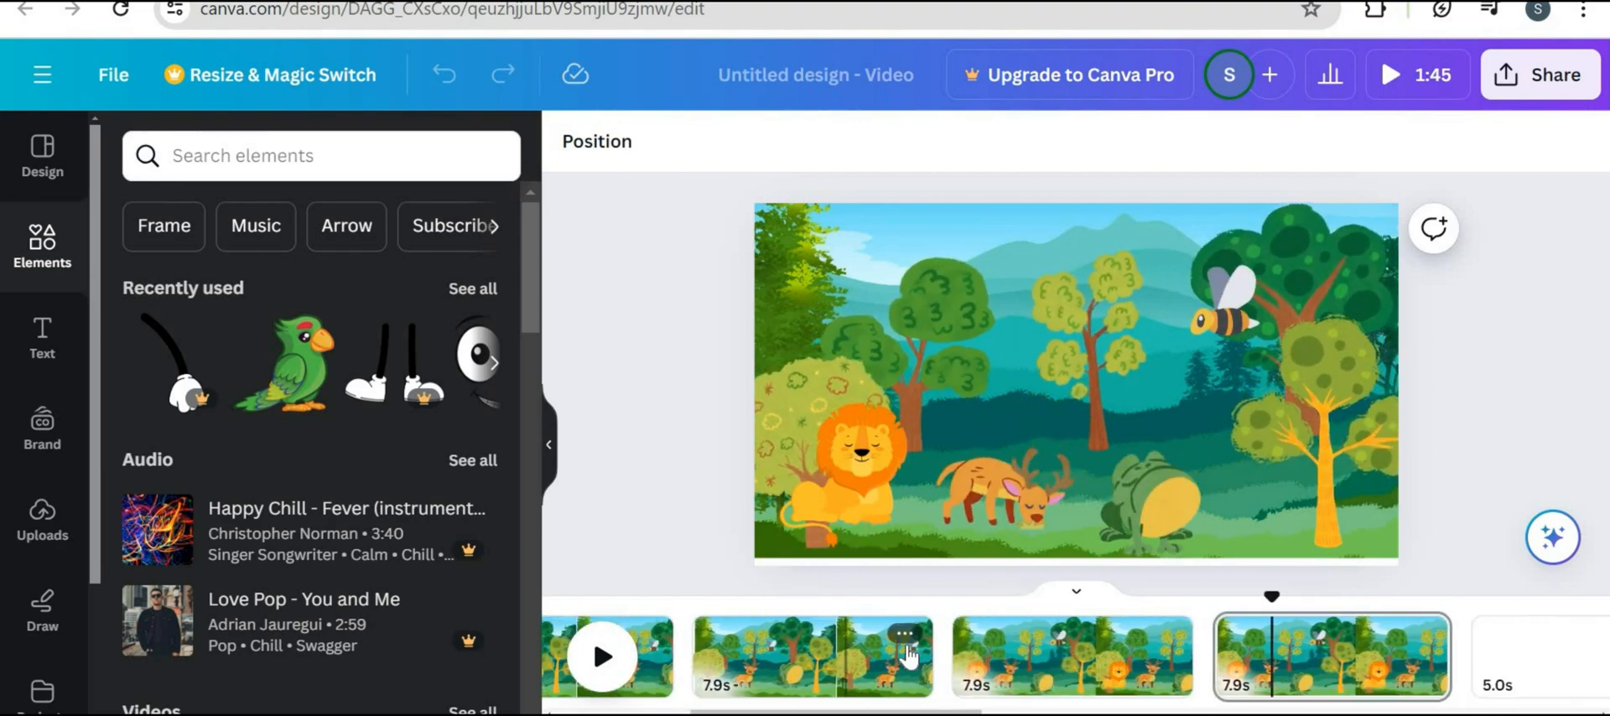
scroll(908, 657, right, 5)
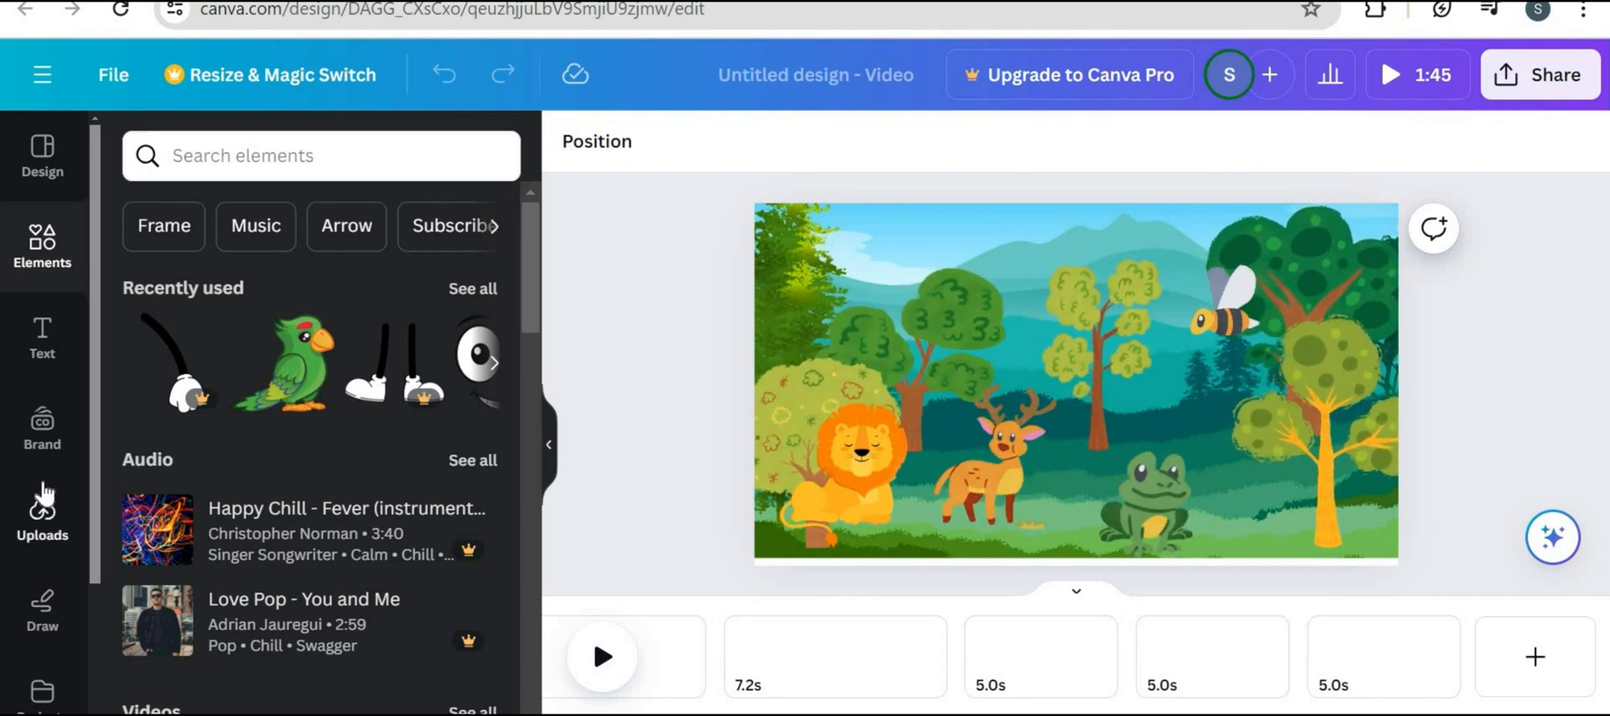
scroll(42, 498, down, 3)
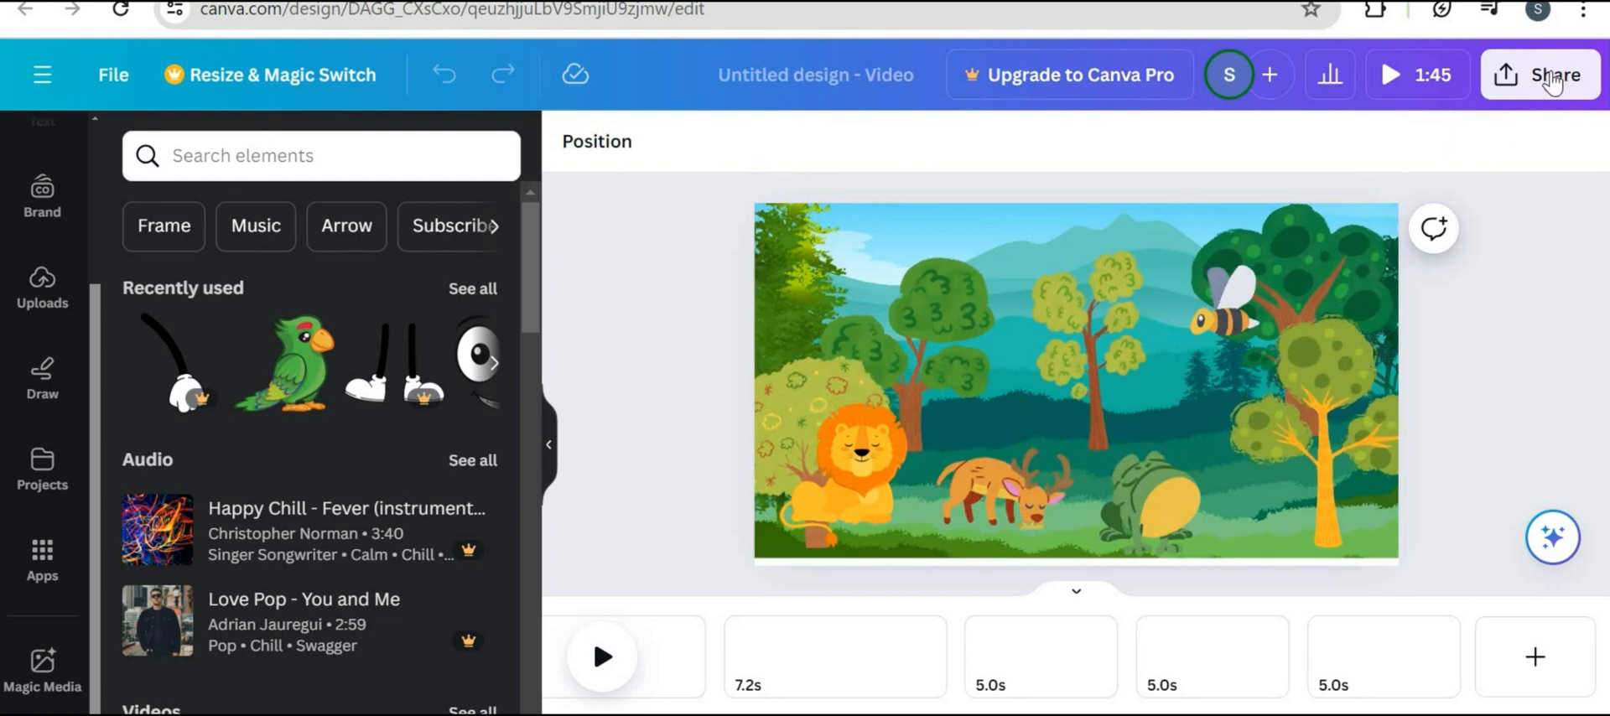
Open the Share panel's MP4 Video download options and toggle Save download settings
click(1551, 83)
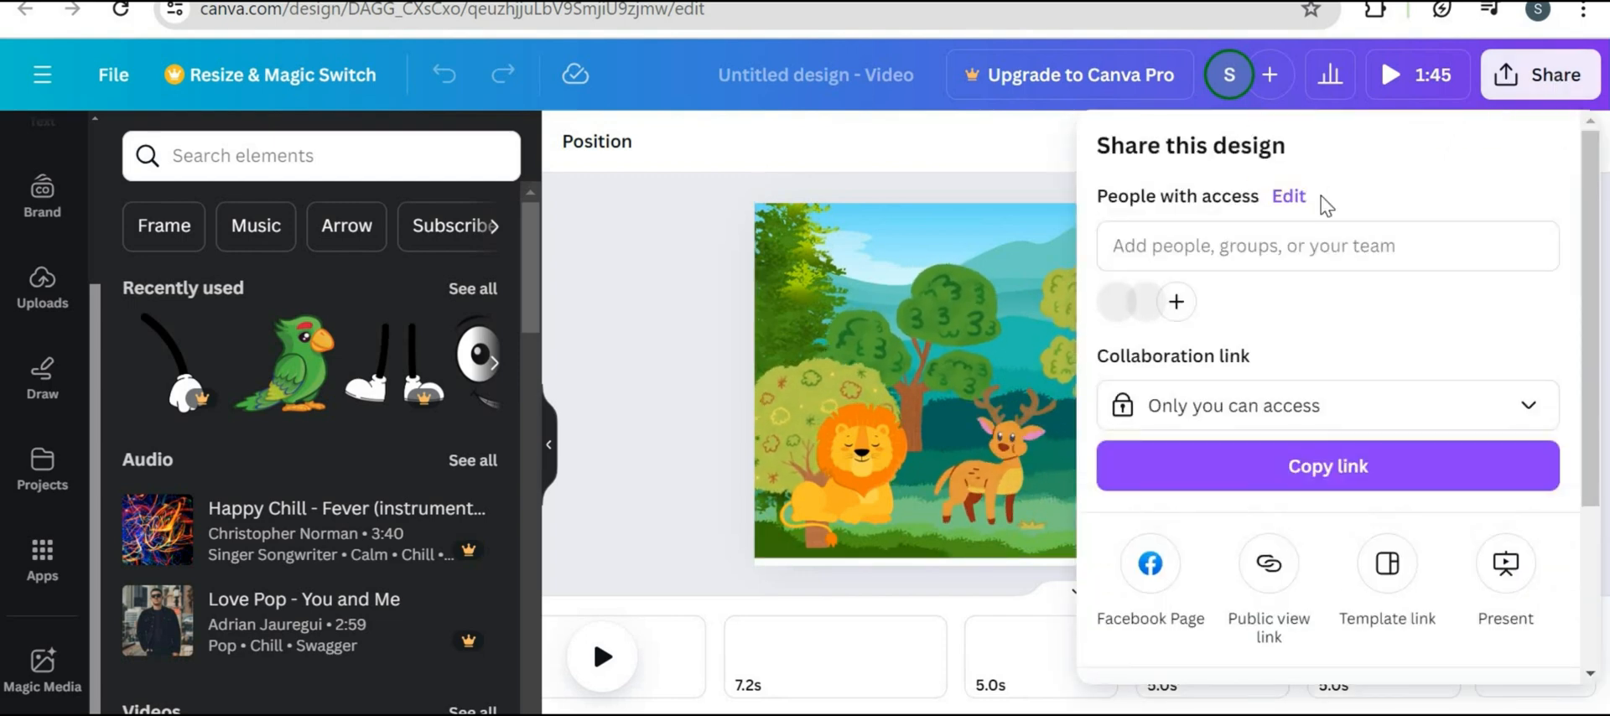
scroll(1401, 352, down, 3)
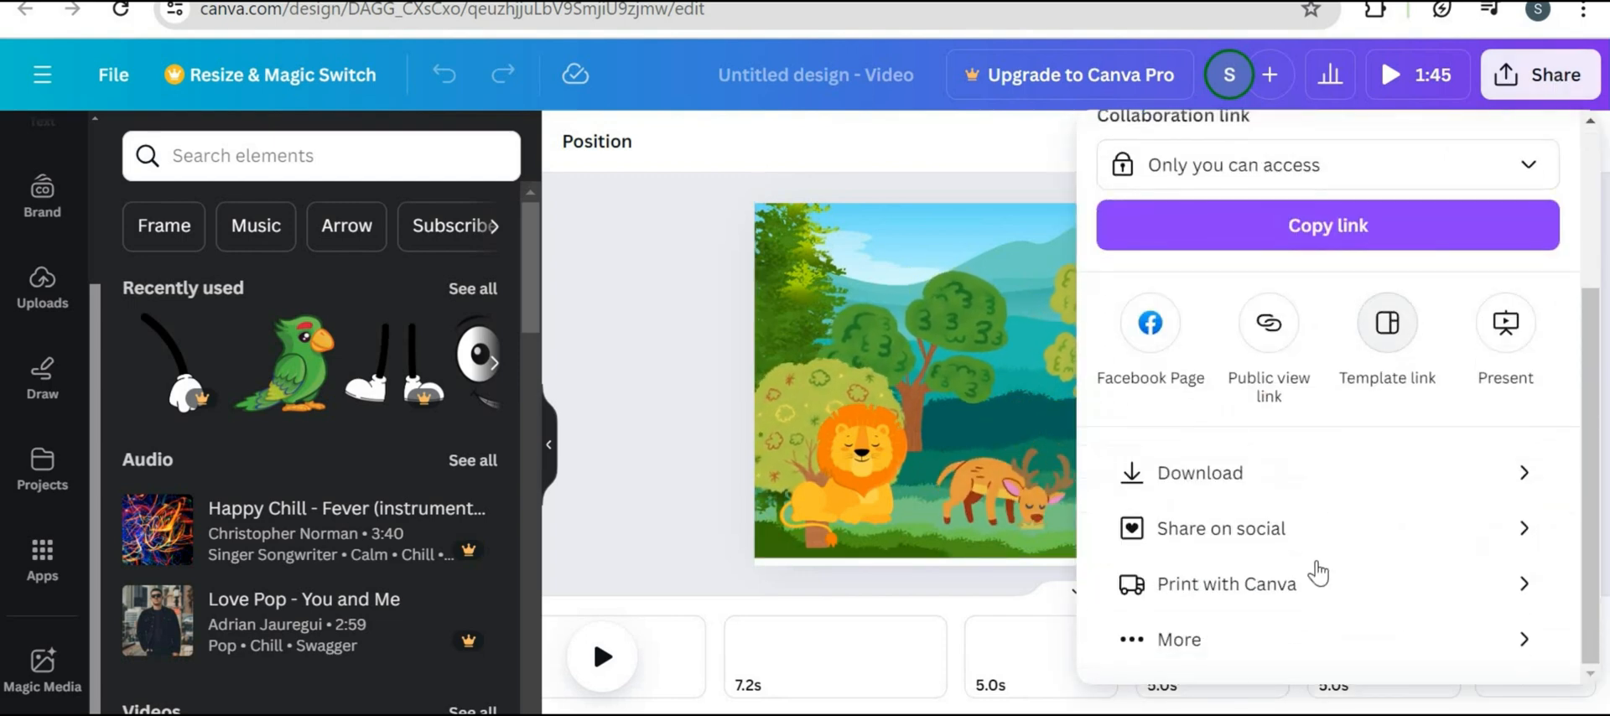
click(1283, 476)
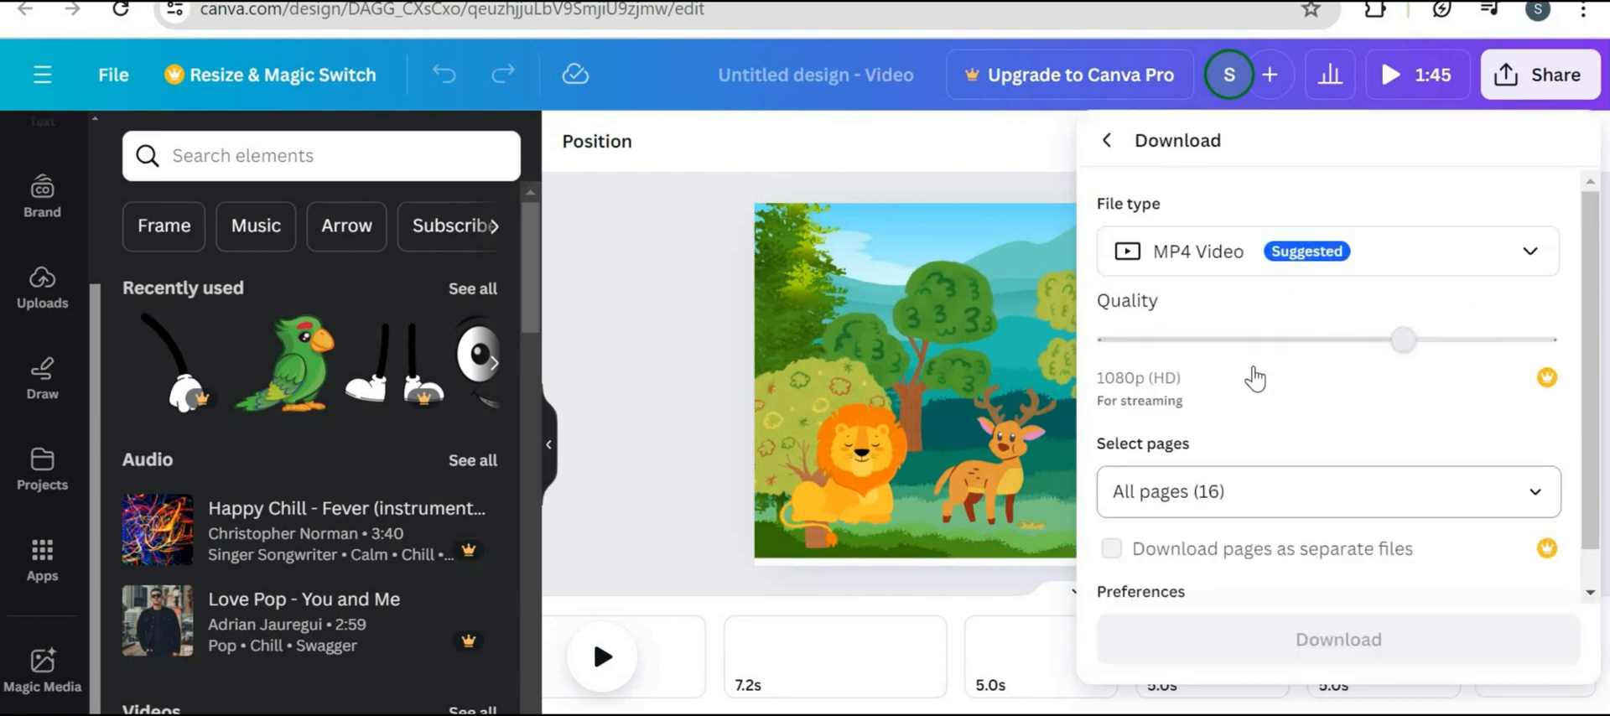
scroll(1155, 389, down, 1)
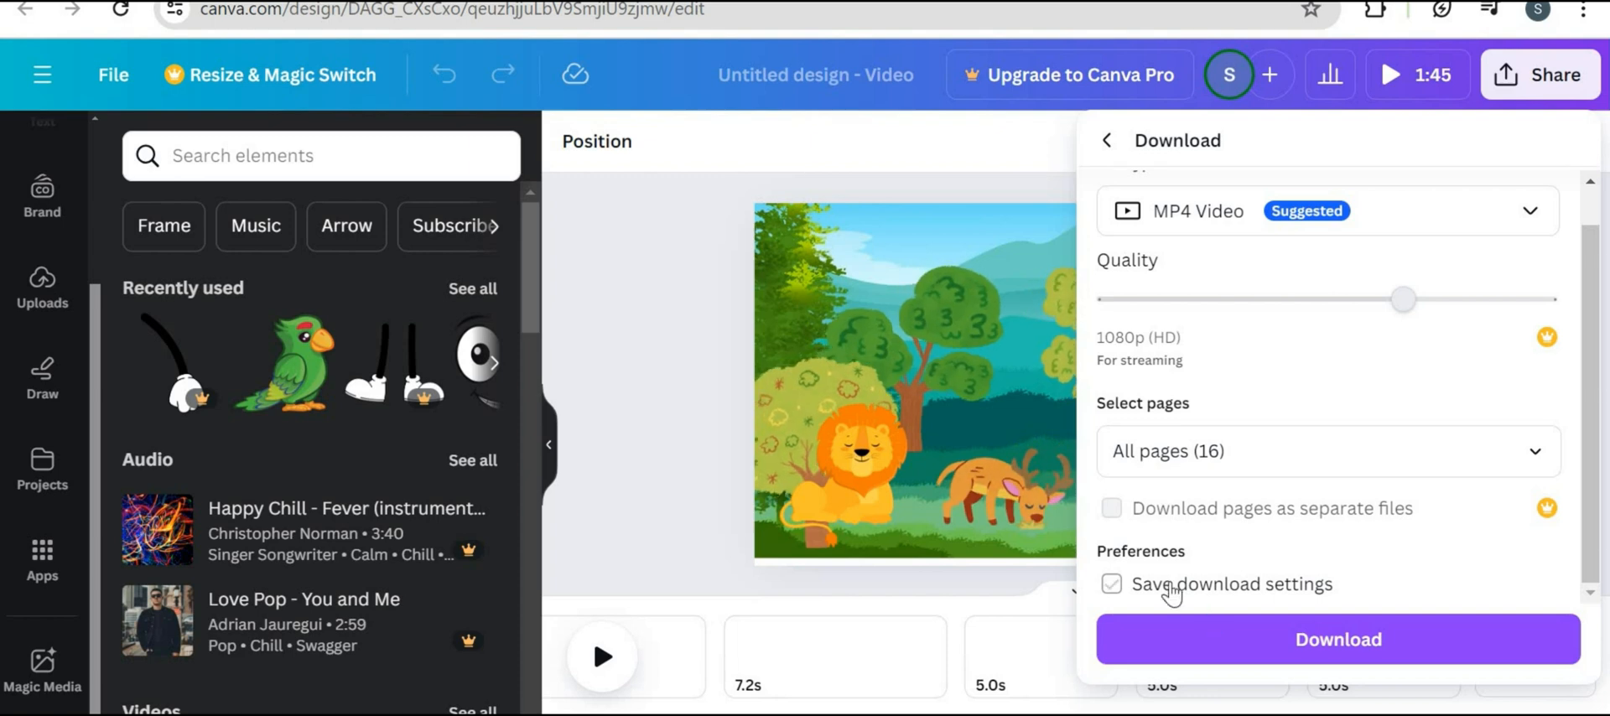
click(1164, 585)
click(1011, 154)
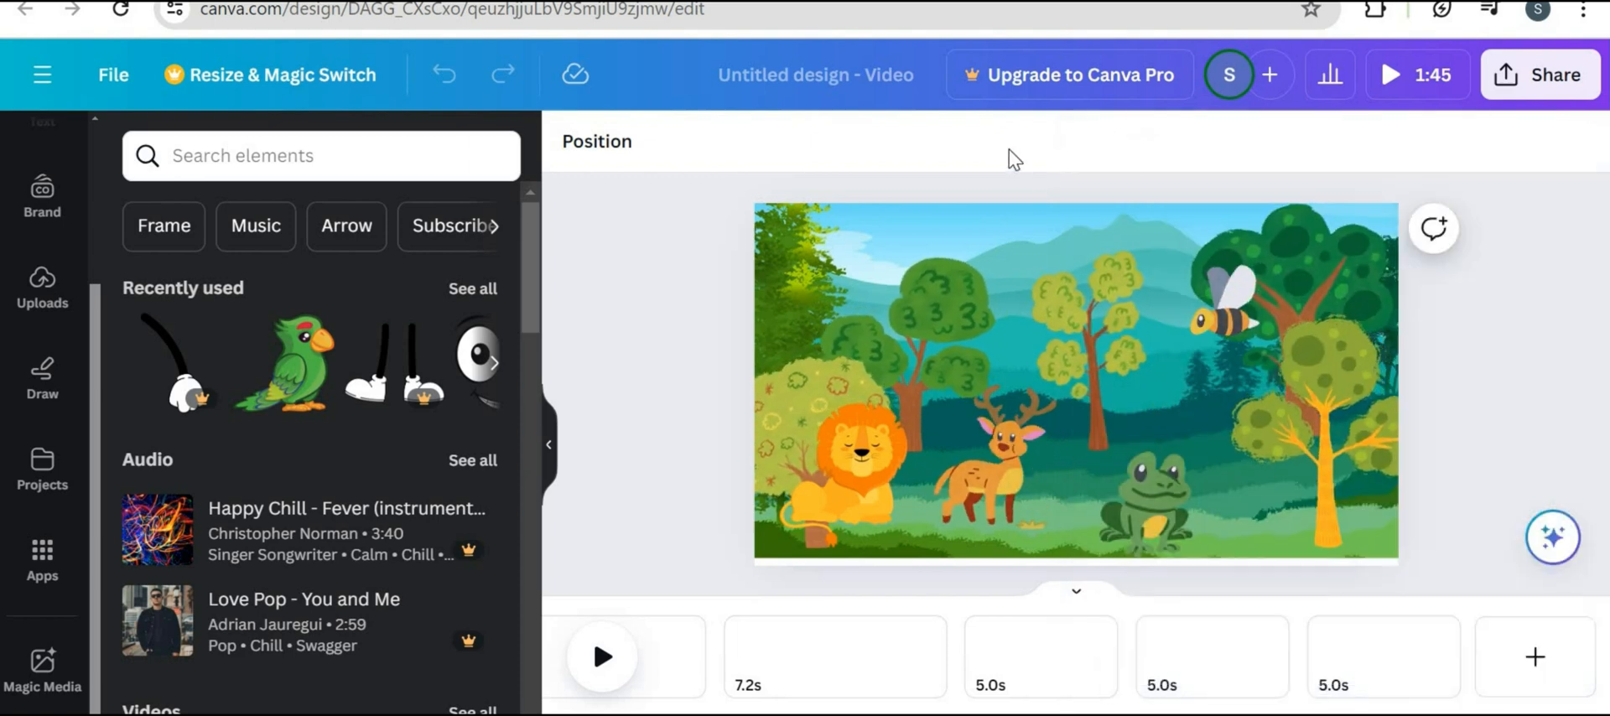